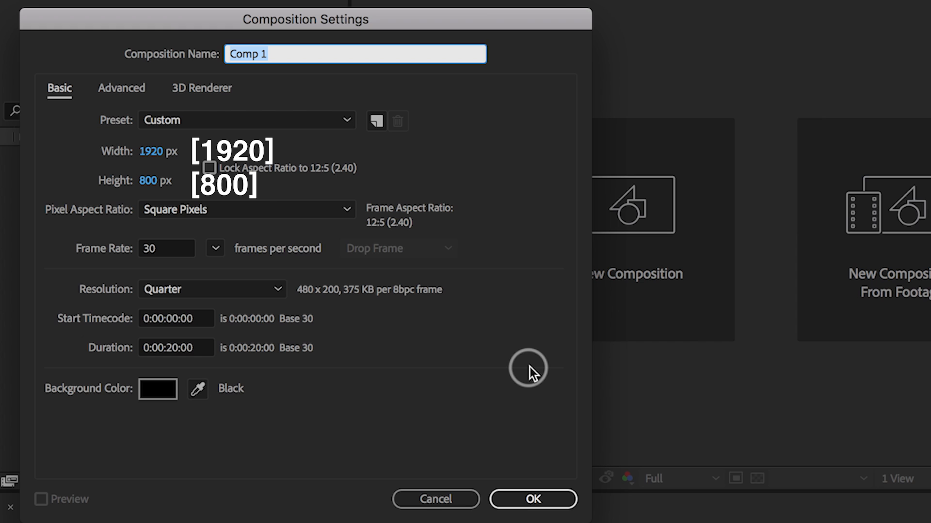
Step: Create the 1920 × 800 px composition at 30 fps with a 20-second duration, and import form.jpg into the project
left_click(538, 498)
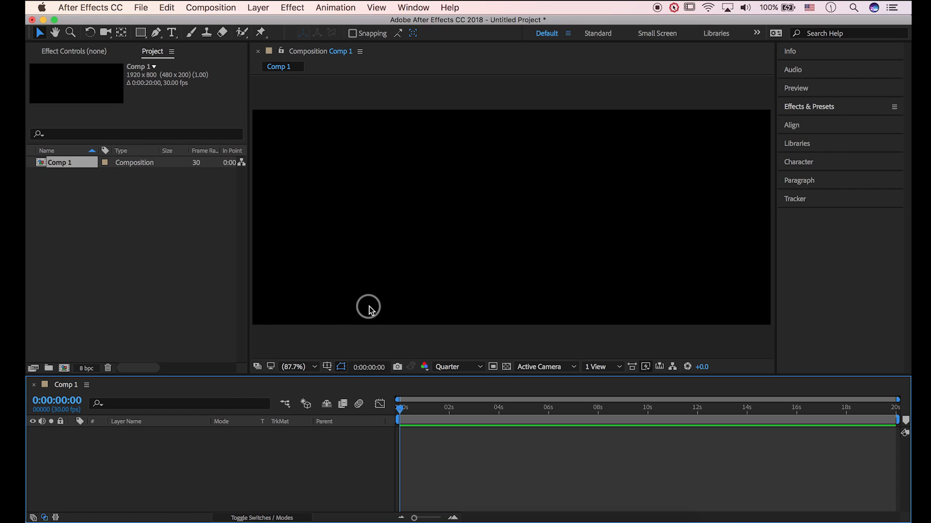
left_click(147, 12)
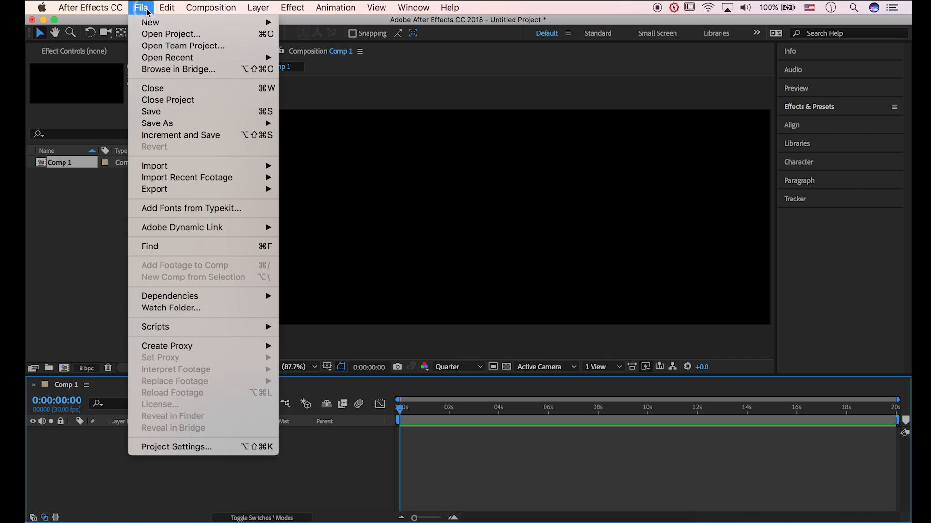
left_click(252, 166)
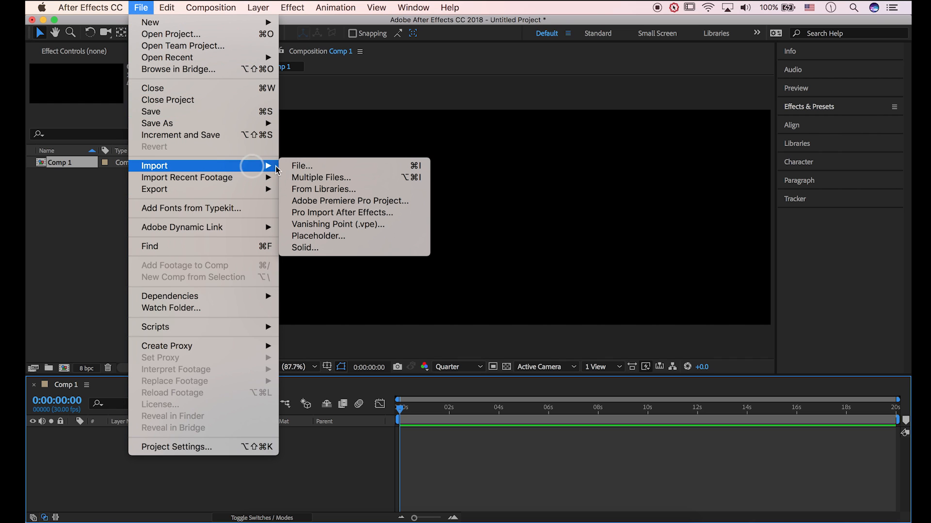
left_click(313, 166)
left_click(366, 73)
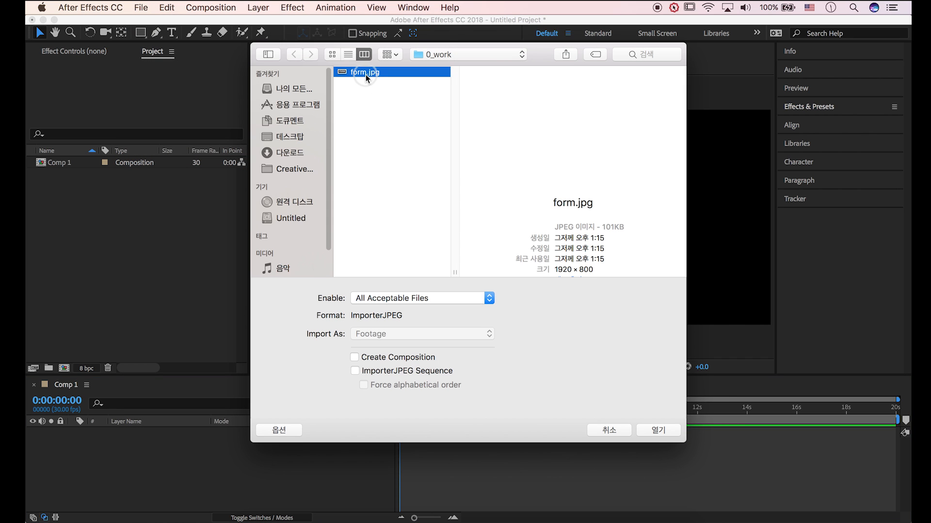
left_click(659, 429)
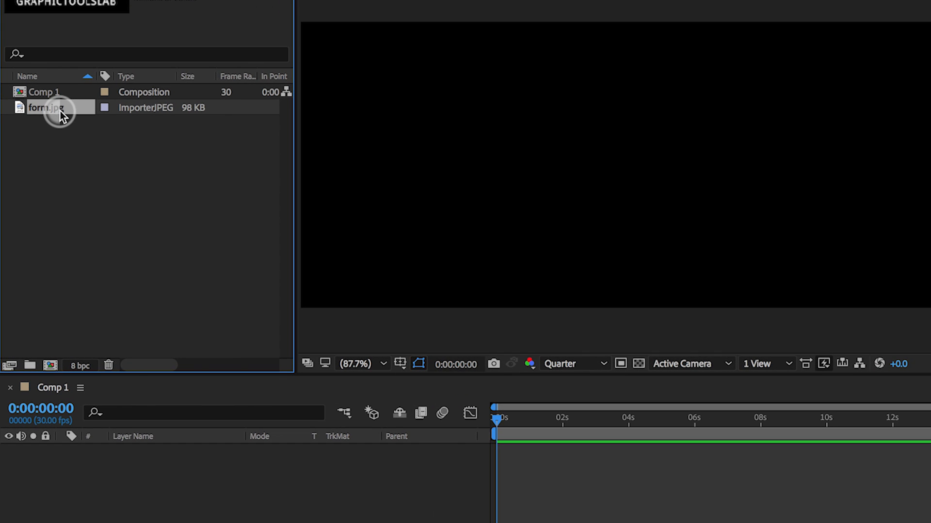
Step: Add form.jpg to the Comp 1 timeline and set the viewer's preview resolution to Quarter
left_click_drag(70, 174, 128, 437)
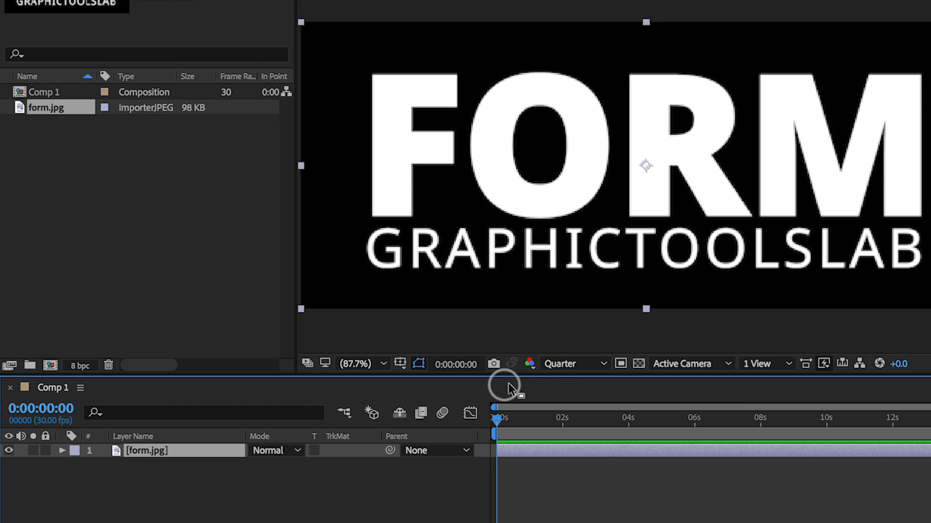
left_click(559, 365)
left_click(567, 405)
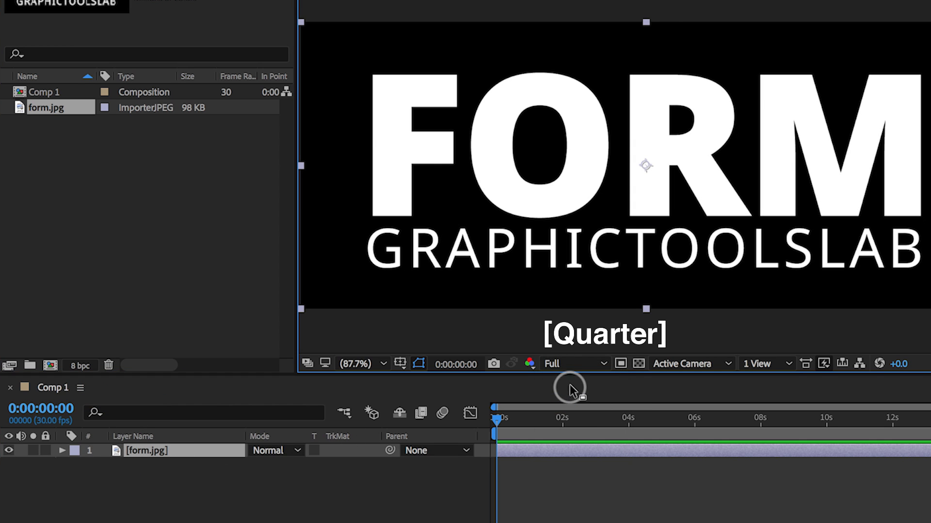
left_click(571, 363)
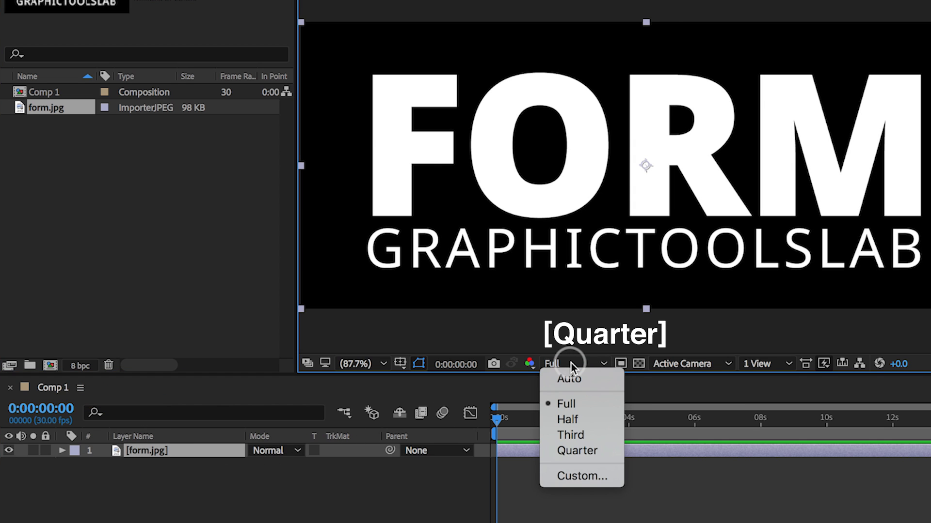
left_click(582, 451)
Step: Pre-compose the form.jpg layer as BG, moving all attributes into the new composition
right_click(157, 451)
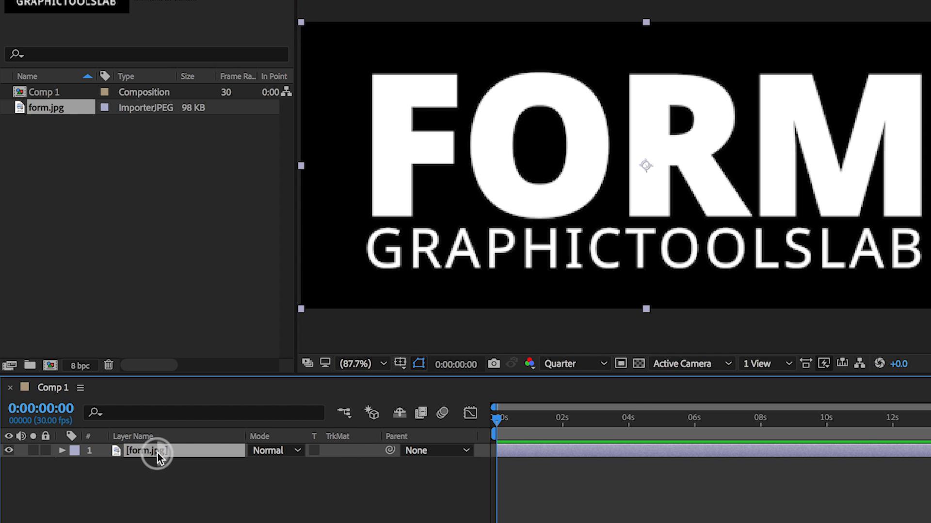
left_click(237, 433)
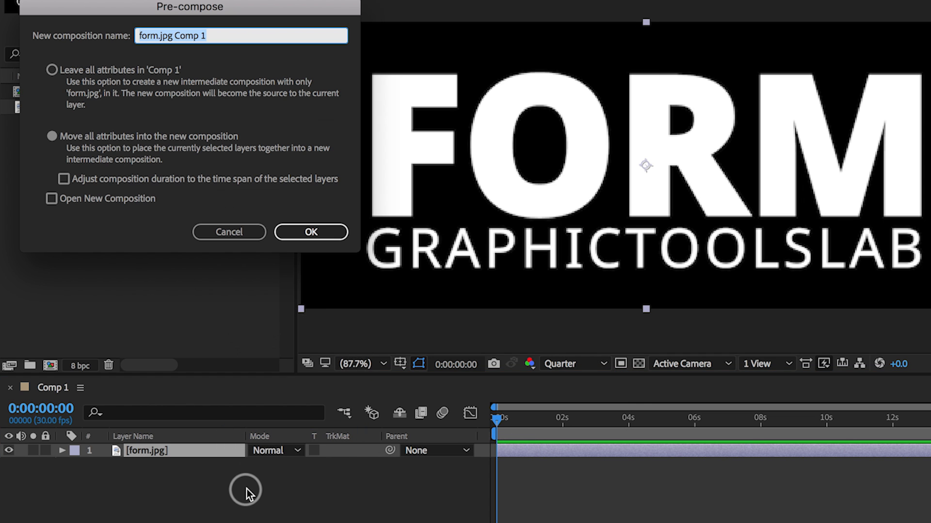
type("BG")
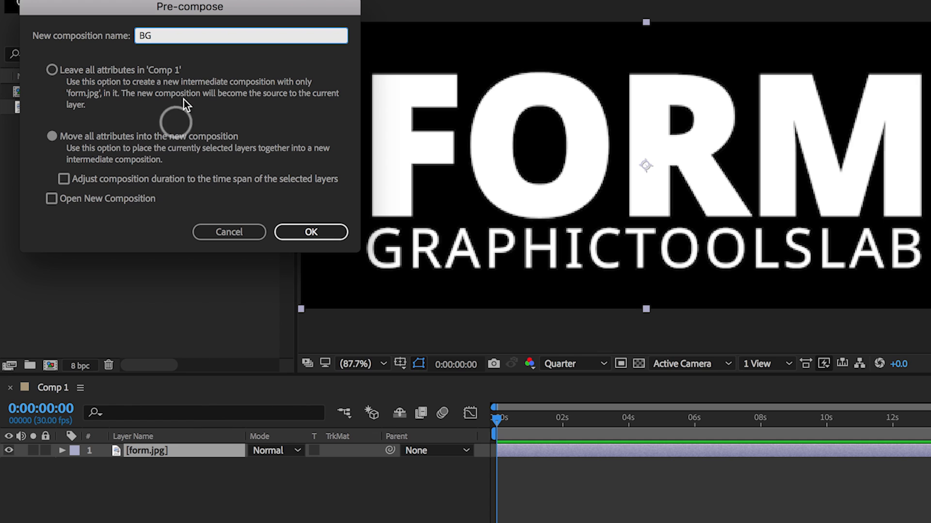
left_click(118, 138)
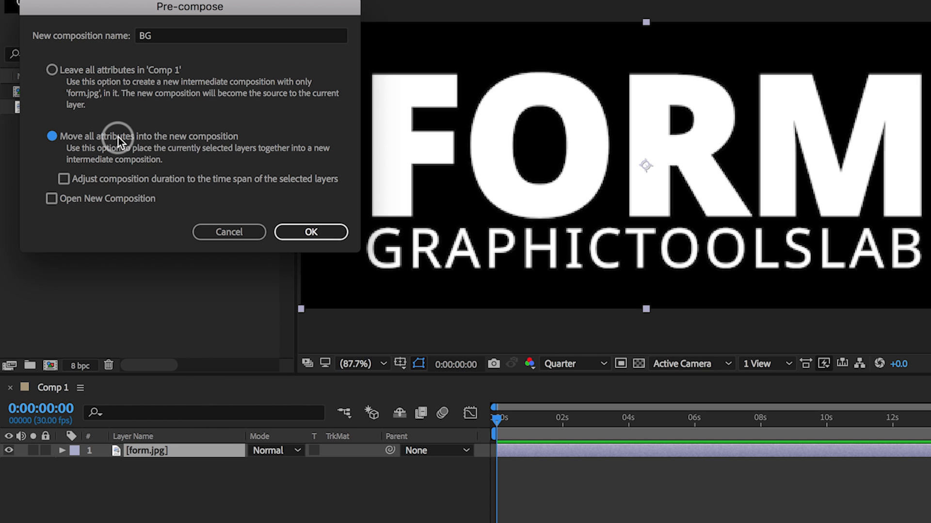
left_click(328, 237)
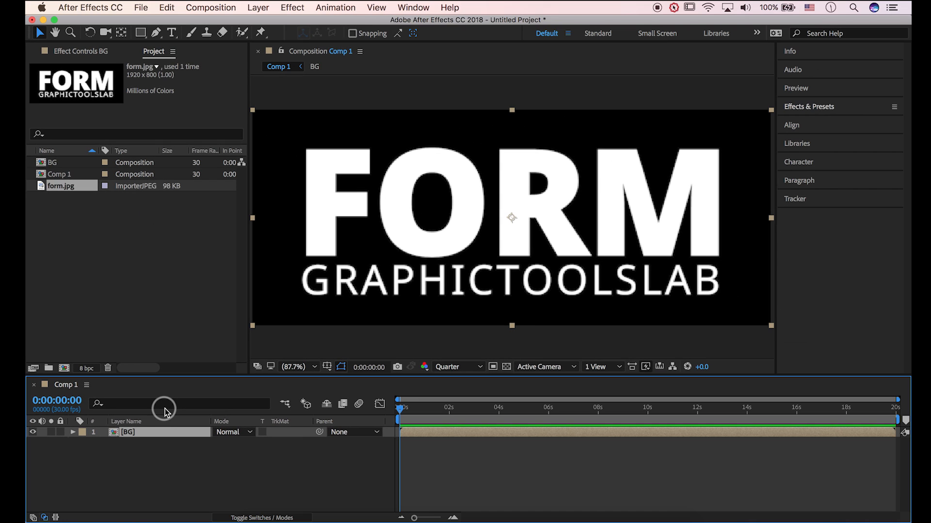
Step: Add a new black solid layer above BG in Comp 1
left_click(258, 7)
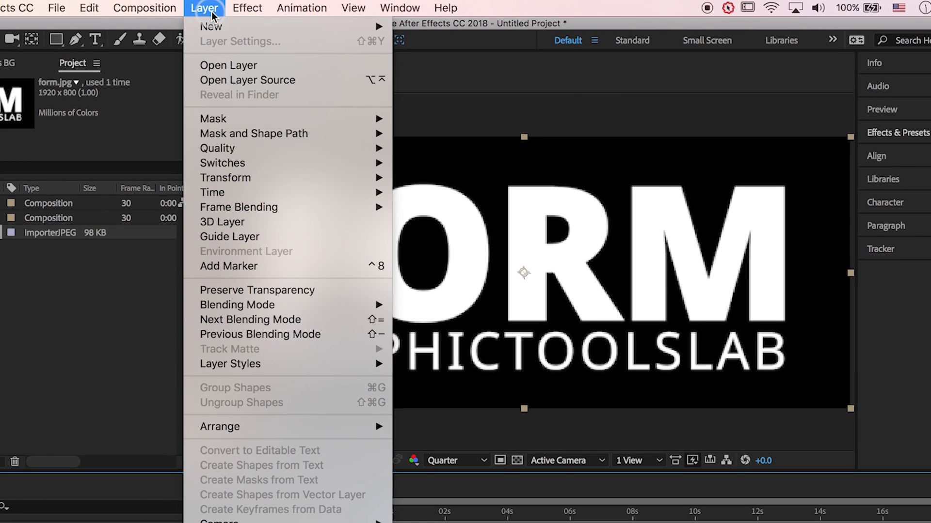
mouse_move(271, 27)
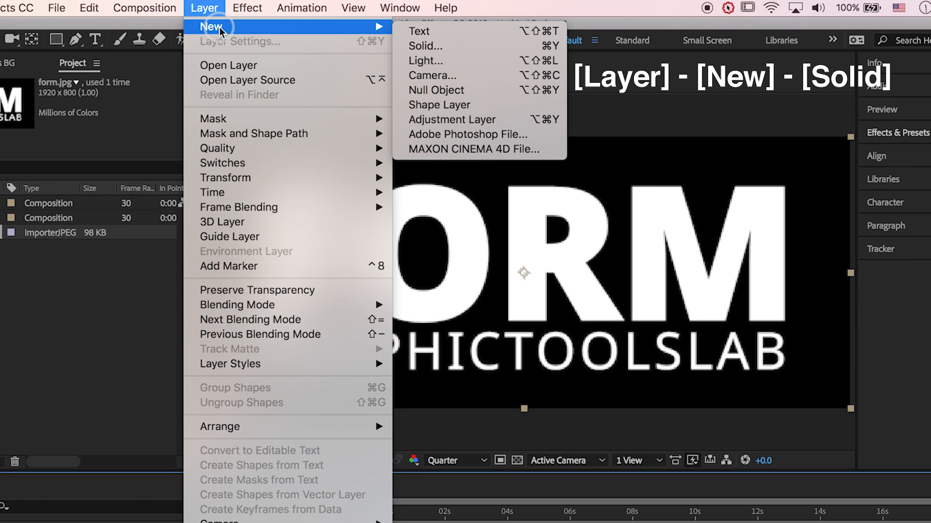
left_click(444, 46)
left_click(267, 315)
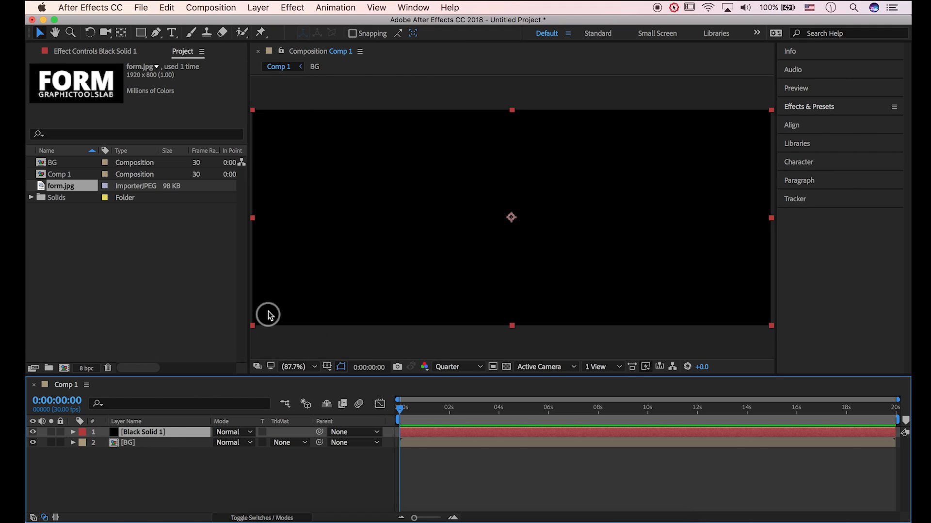
Step: Pre-compose the black solid layer as Water, moving all attributes into the new composition
right_click(156, 432)
left_click(196, 415)
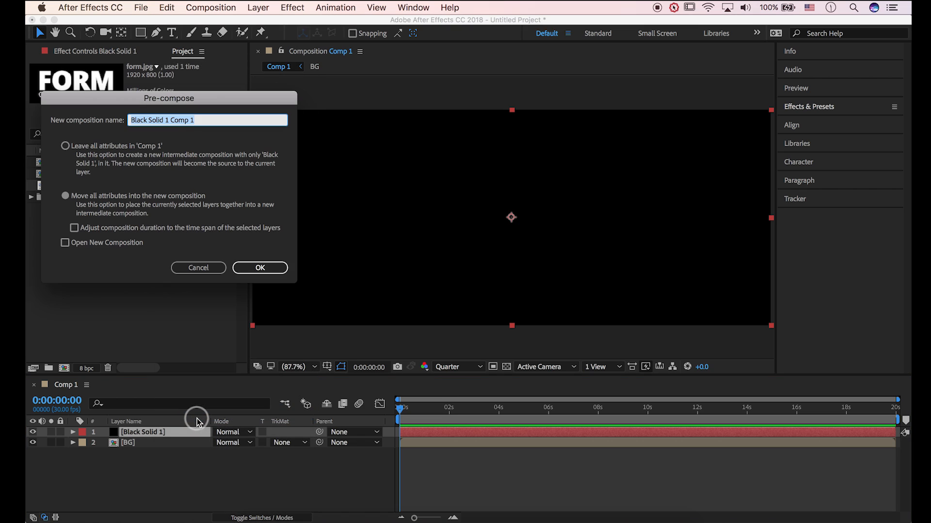
type("Water")
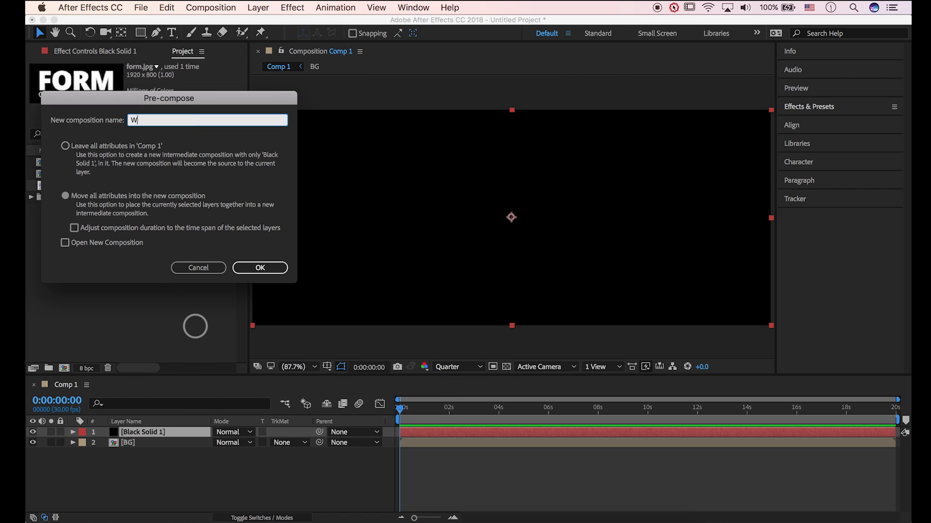
left_click(261, 267)
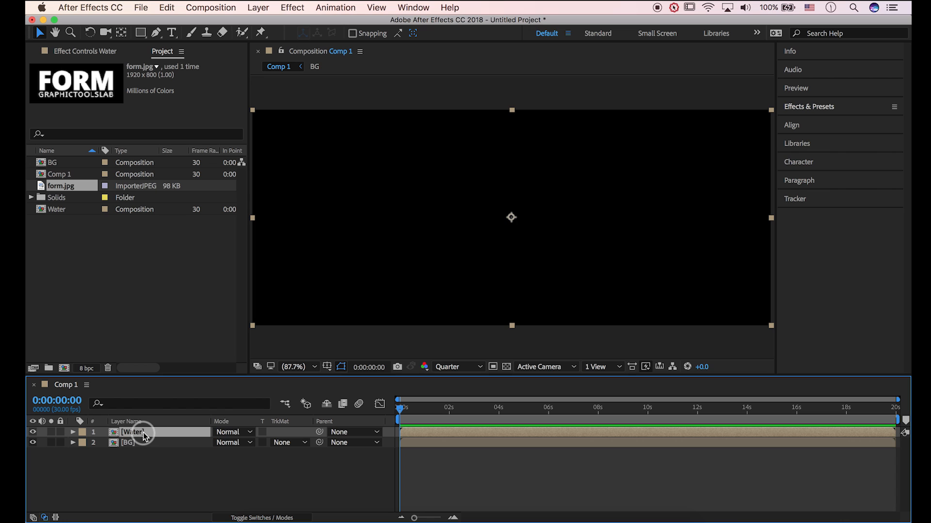
Step: Replace the black solid inside the Water composition with form.jpg
double_click(144, 432)
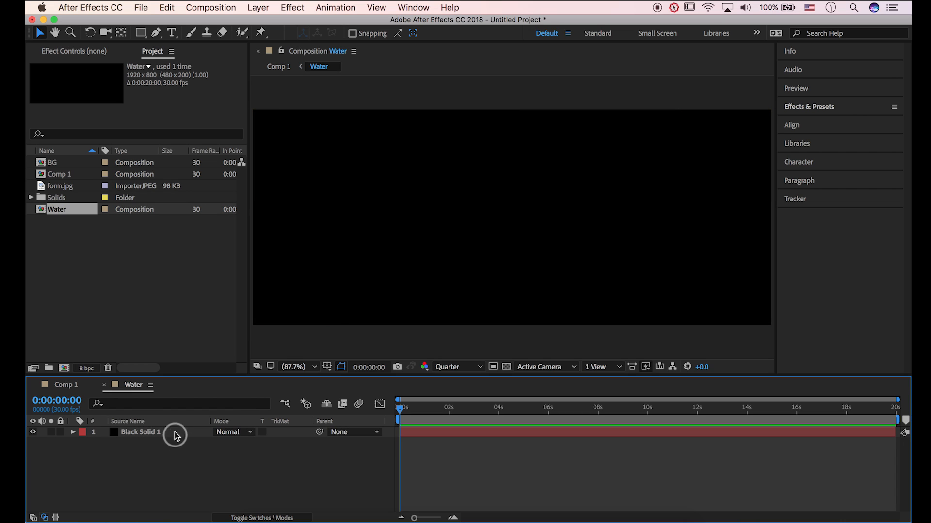
left_click(152, 433)
key("Delete")
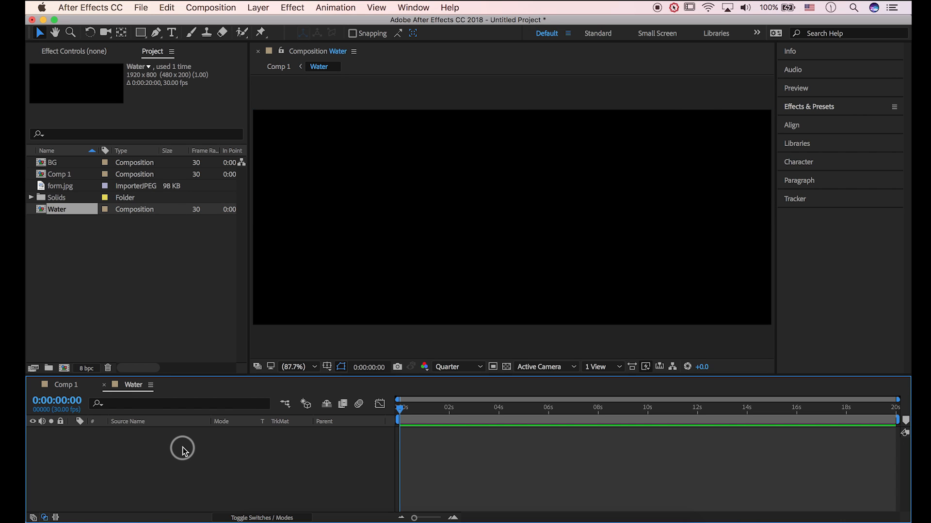
left_click_drag(87, 190, 164, 439)
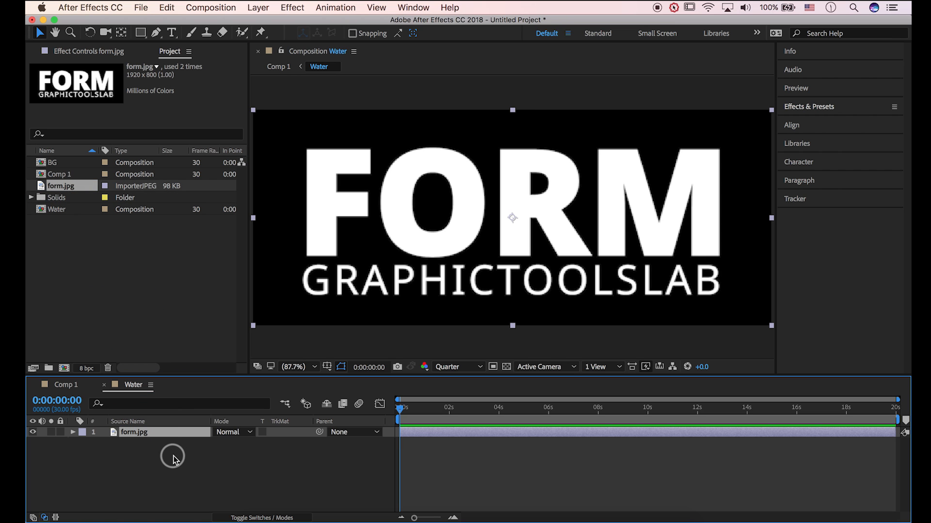
Step: Pre-compose the form.jpg layer in the Water composition as Small
right_click(166, 439)
left_click(194, 418)
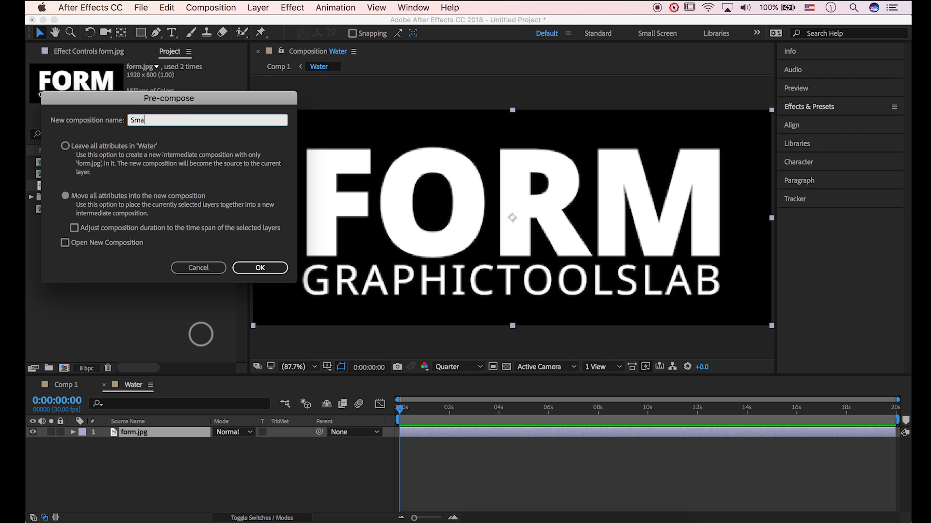
left_click(257, 268)
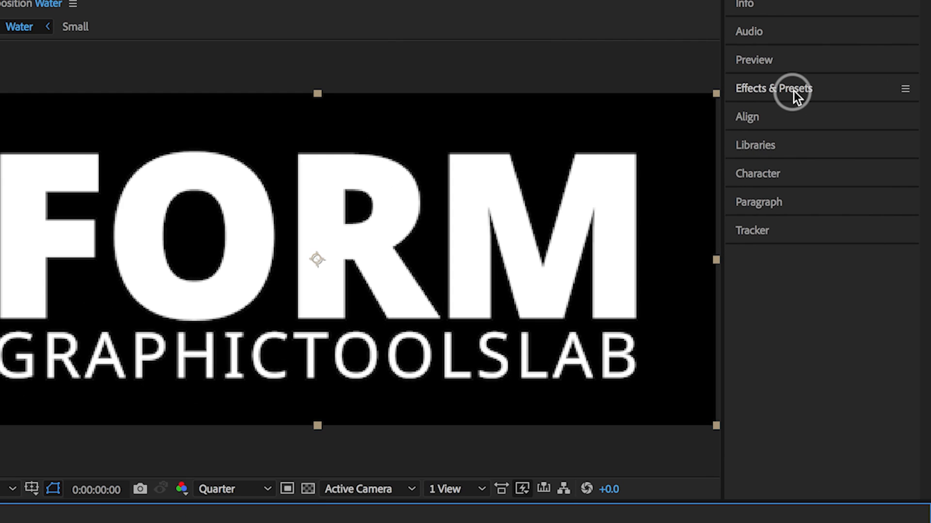
Step: Apply the CC Mr. Mercury effect to the Small layer and preview its animation, stopping at 0:00:01:26
left_click(818, 107)
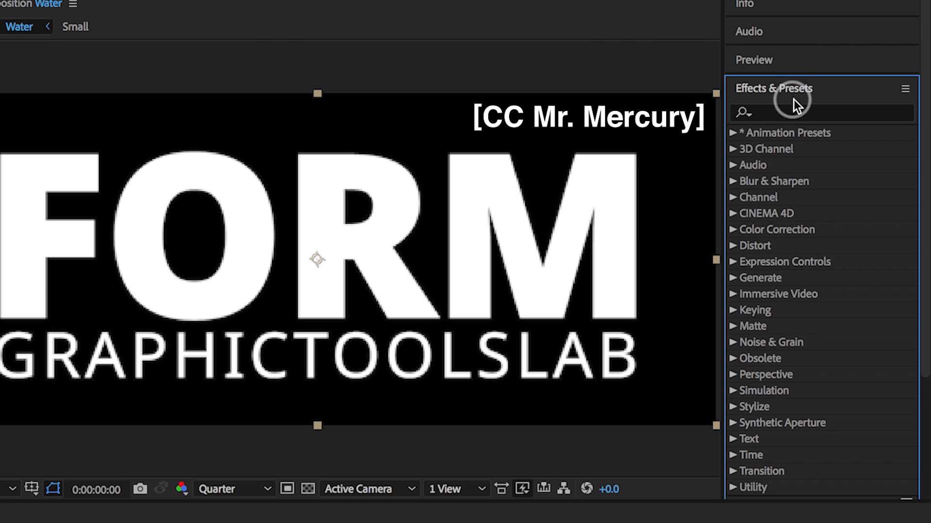
left_click(794, 107)
type("mer")
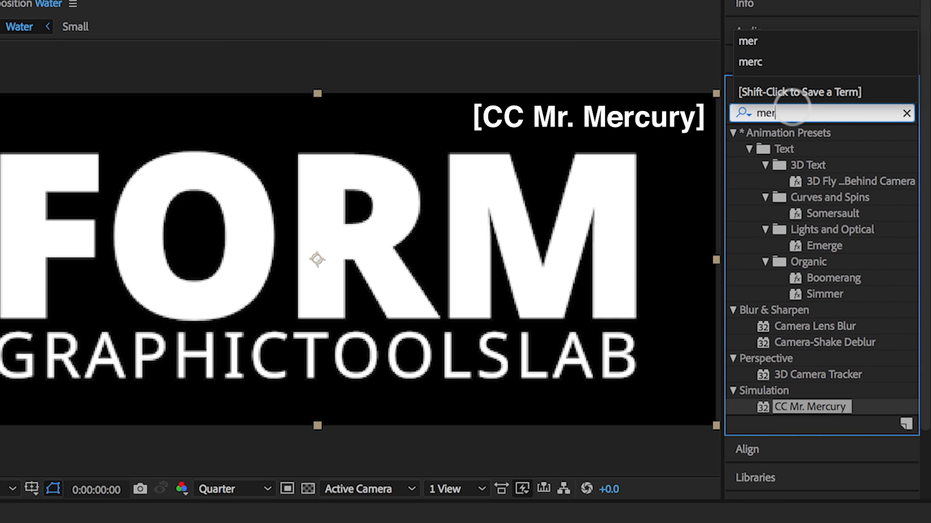
left_click_drag(812, 408, 202, 464)
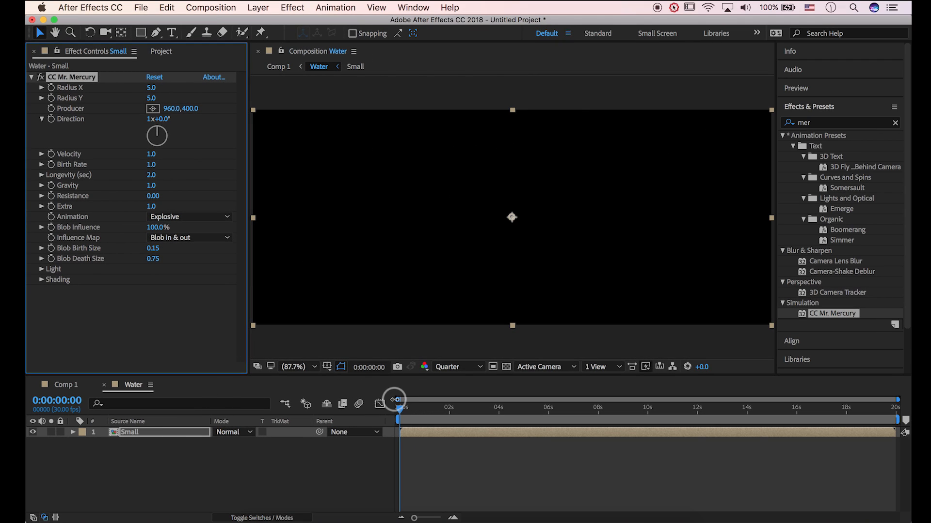
key("space")
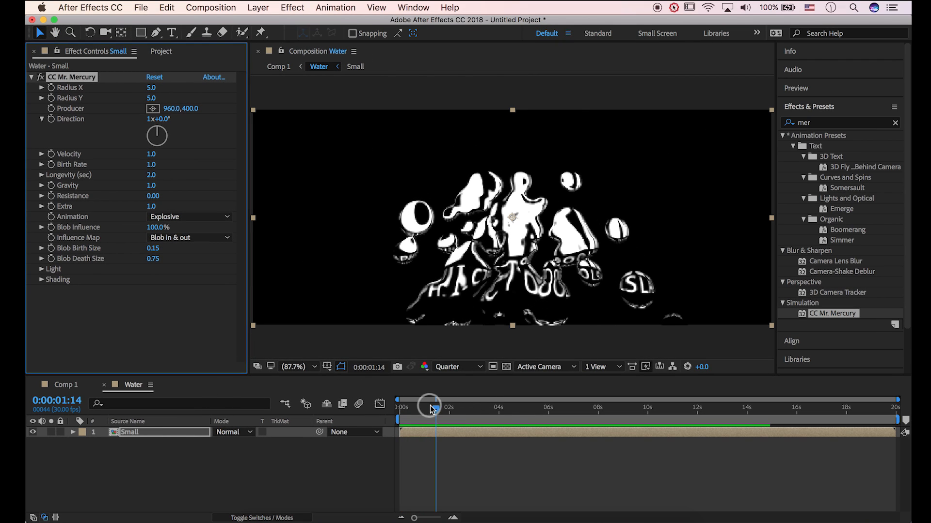
mouse_move(425, 405)
left_mouse_down()
mouse_move(418, 407)
mouse_move(444, 409)
left_mouse_up()
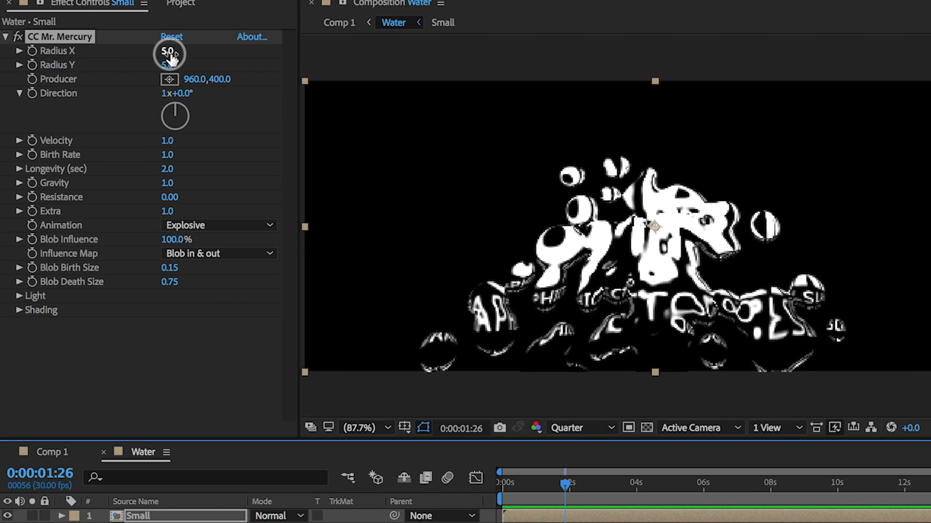
Step: Set CC Mr. Mercury's Radius X to 240 and Radius Y to 250
left_click_drag(169, 54, 241, 60)
left_click(172, 52)
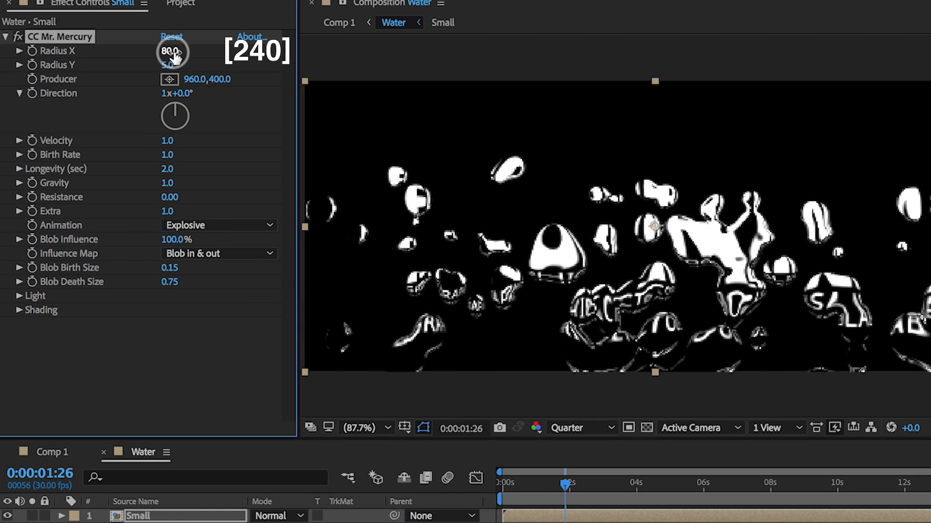
type("240")
key("Return")
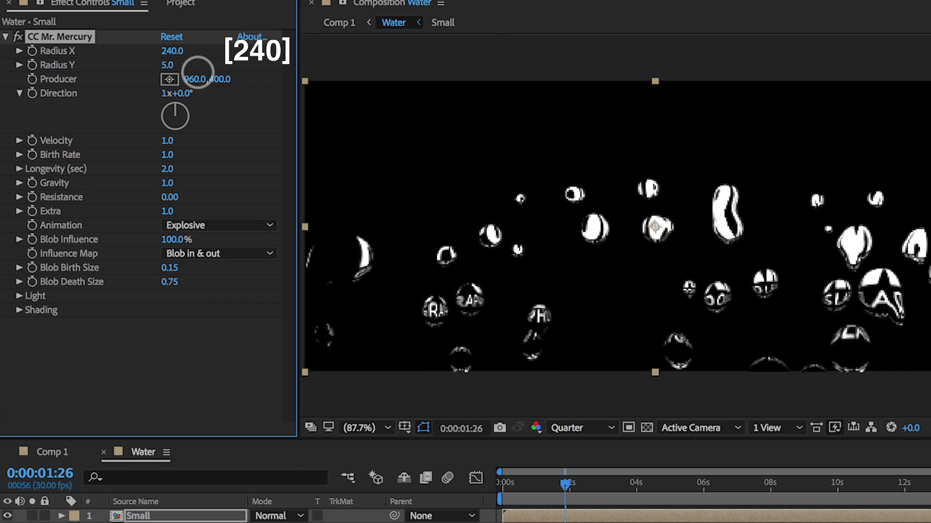
left_click_drag(168, 66, 204, 70)
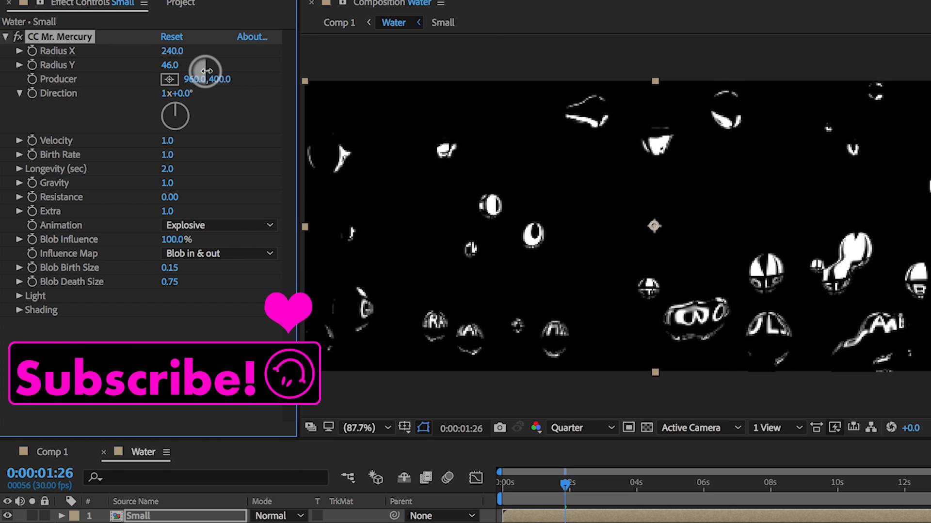
left_click(169, 67)
type("250")
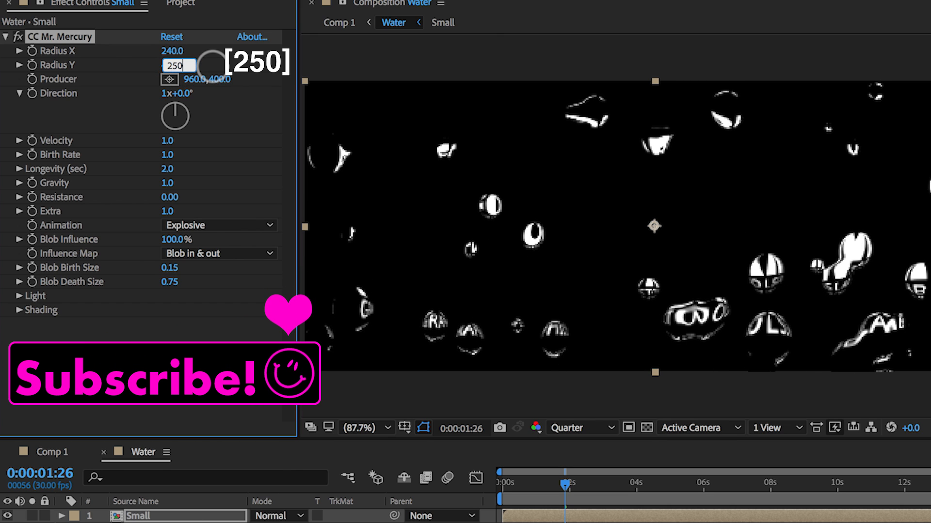
key("Return")
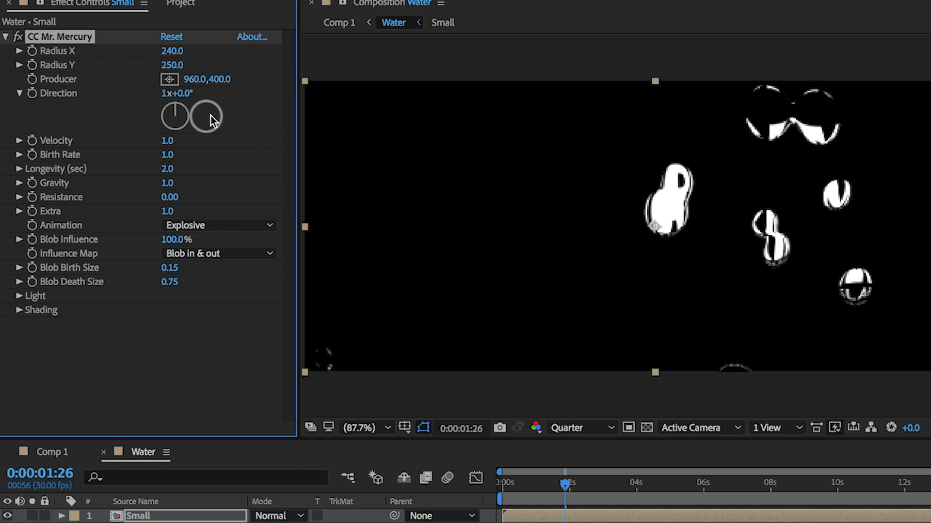
Step: Set the vertical coordinate of CC Mr. Mercury's Producer point to 960 on the Small layer
left_click_drag(223, 79, 445, 90)
left_click(220, 79)
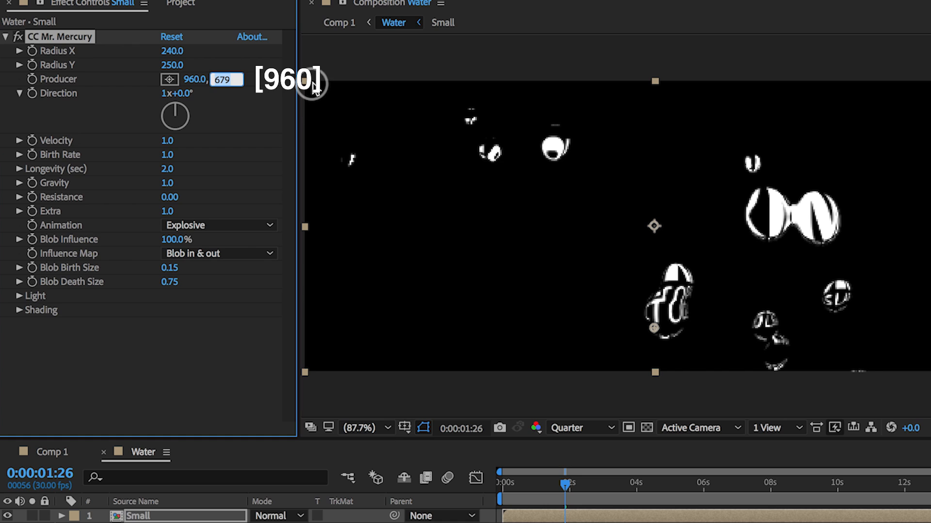
type("960")
key("Return")
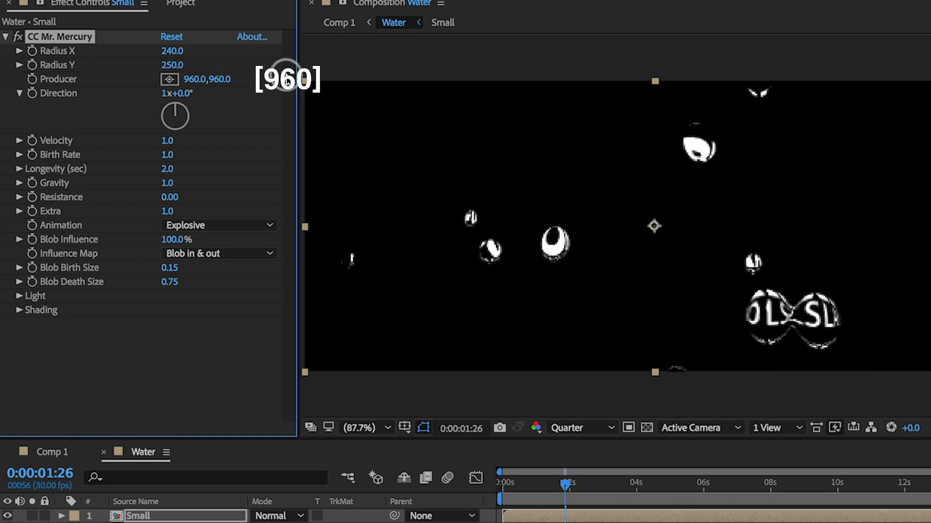
Step: Set CC Mr. Mercury's Birth Rate and Resistance to 0.4 each, preview the droplets, and go to 0:00:04:18
left_click(178, 159)
type("0.4")
key("Return")
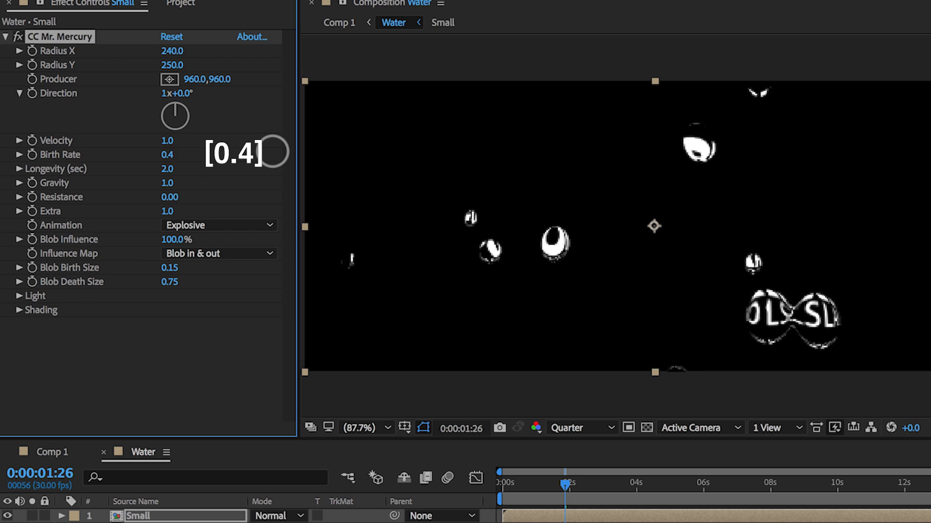
left_click(170, 200)
type("0")
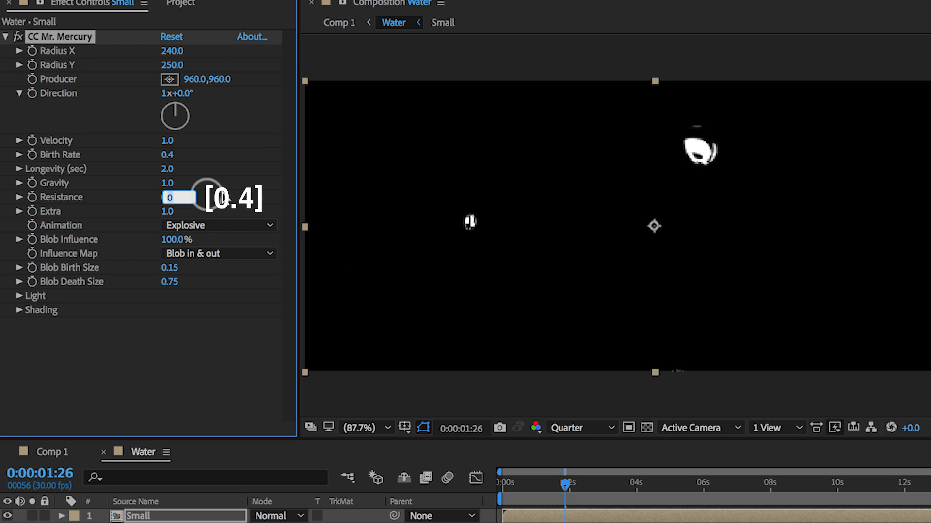
type(".4")
key("Return")
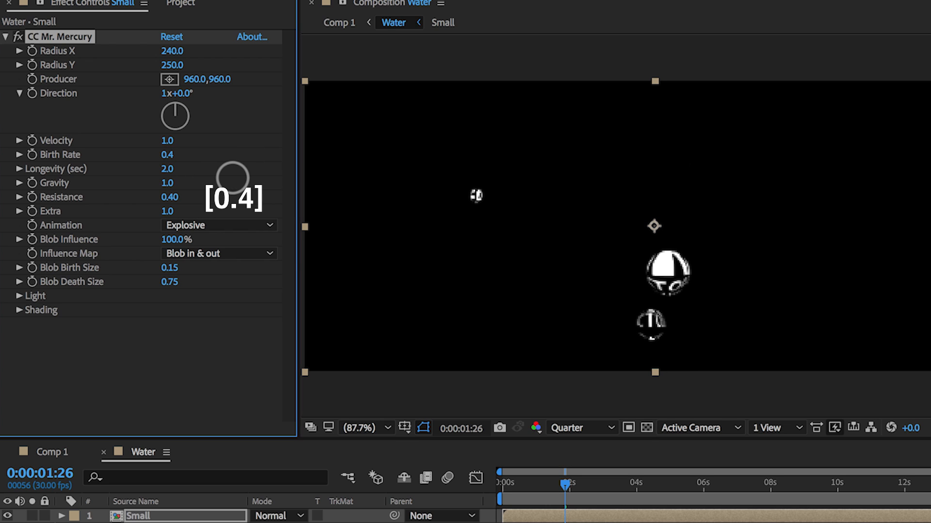
key("space")
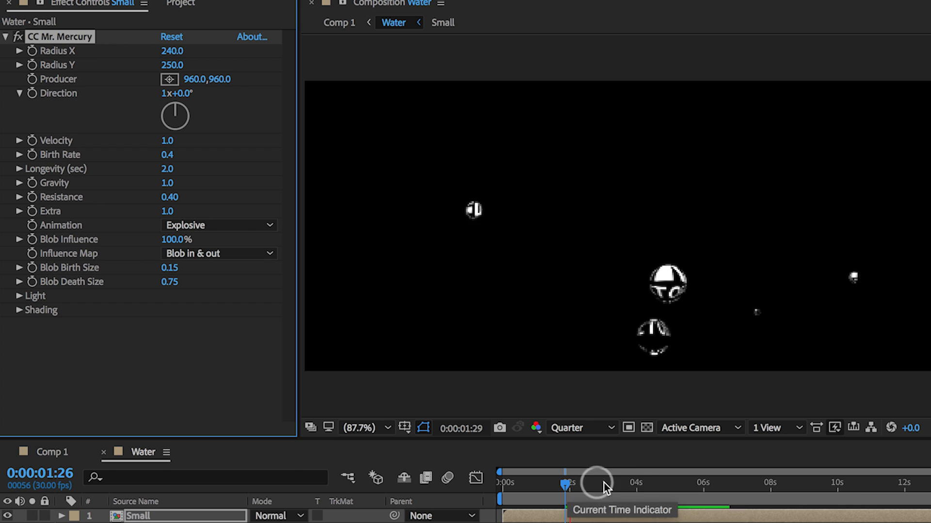
left_click(657, 487)
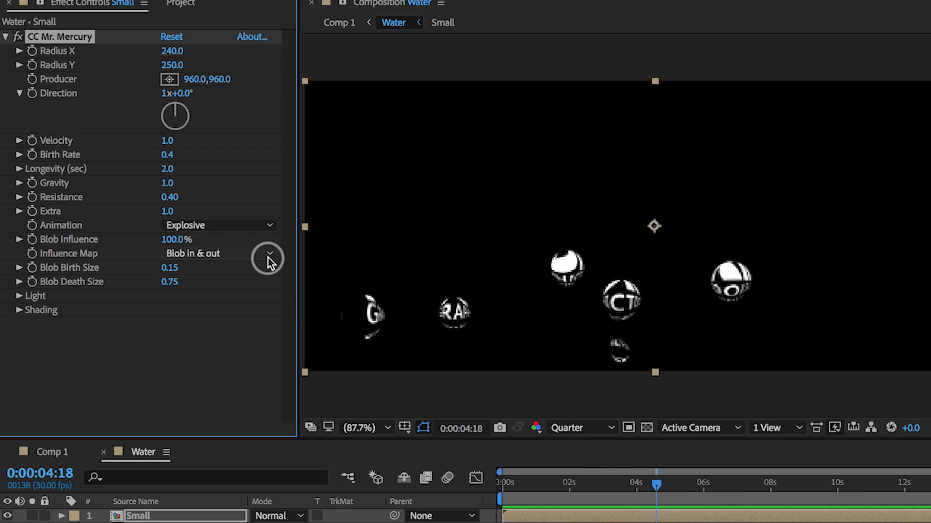
Step: Change CC Mr. Mercury's Animation type to Fire, preview it, and go to 0:00:05:04
left_click(257, 226)
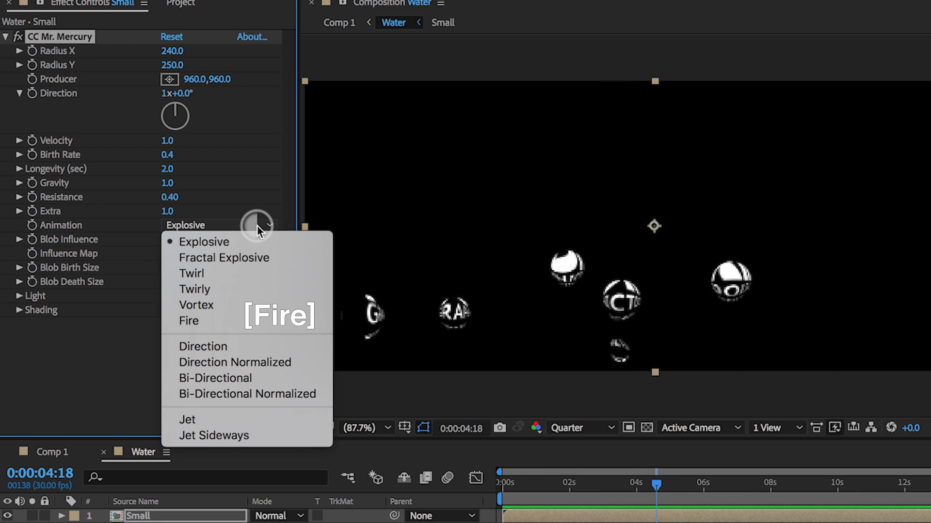
left_click(220, 321)
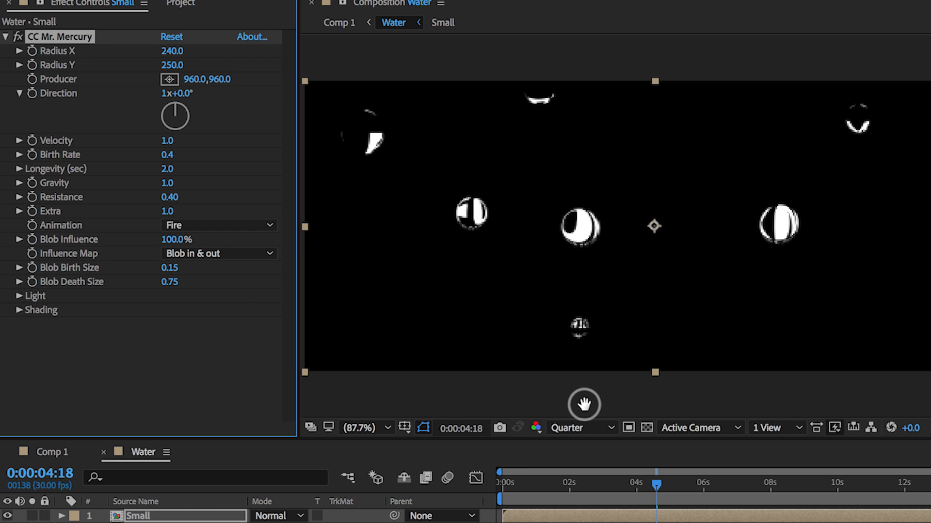
key("space")
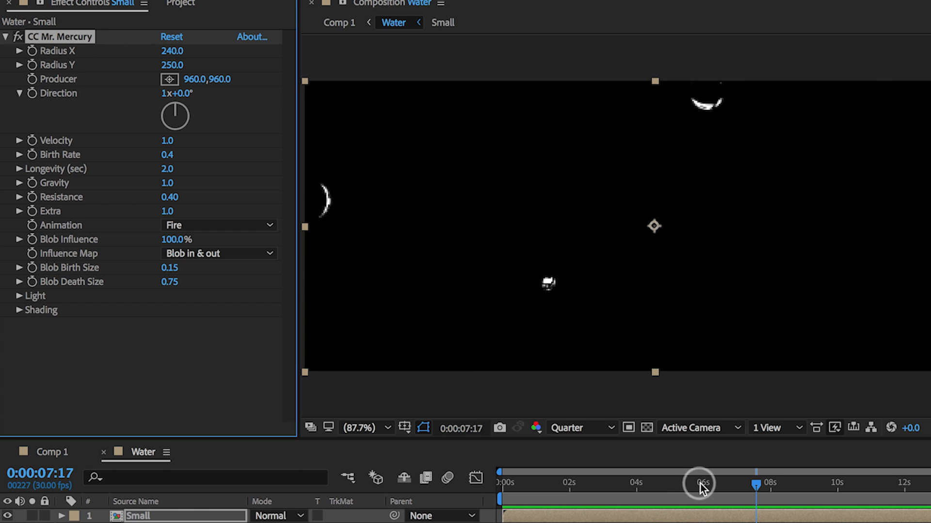
left_click(674, 484)
Step: Set CC Mr. Mercury's Blob Birth Size to 1.2 and Blob Death Size to 0.4 on the Small layer
left_click(171, 268)
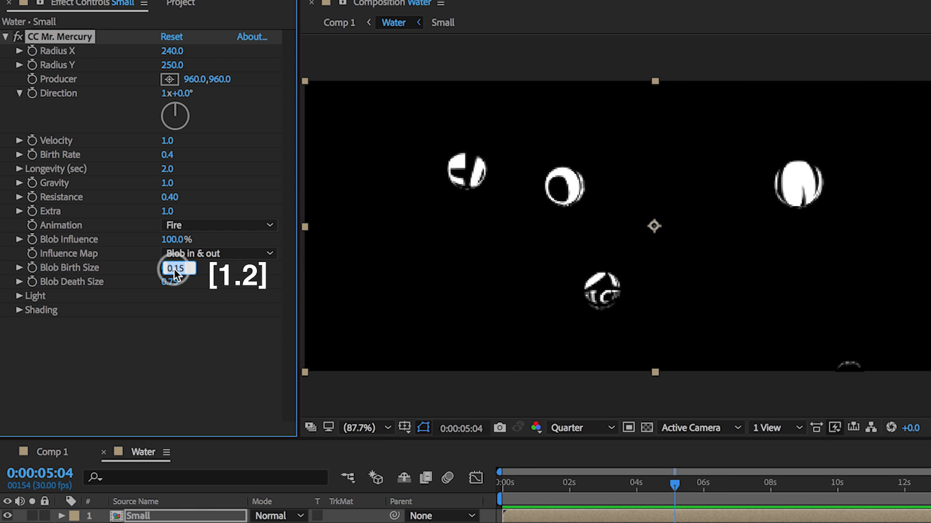
type("1.2")
key("Return")
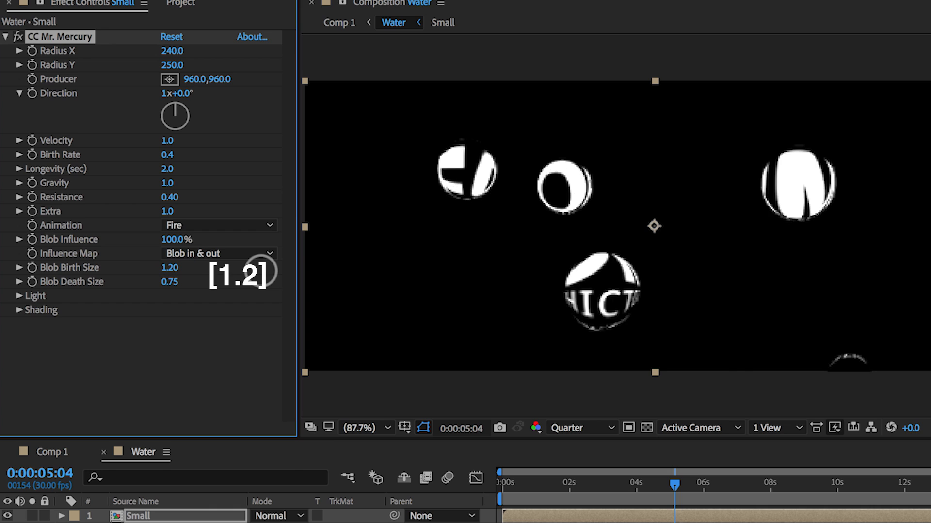
left_click_drag(170, 282, 194, 286)
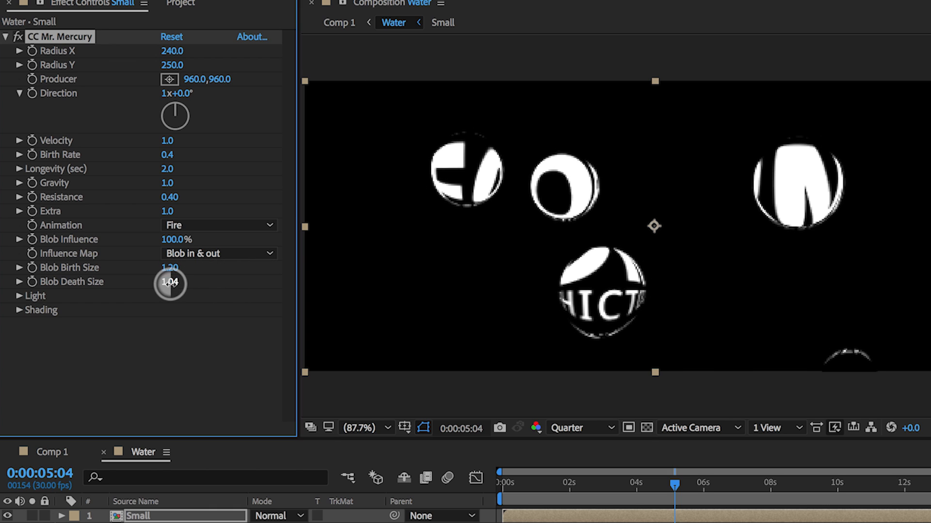
left_click(170, 284)
type("0.4")
key("Return")
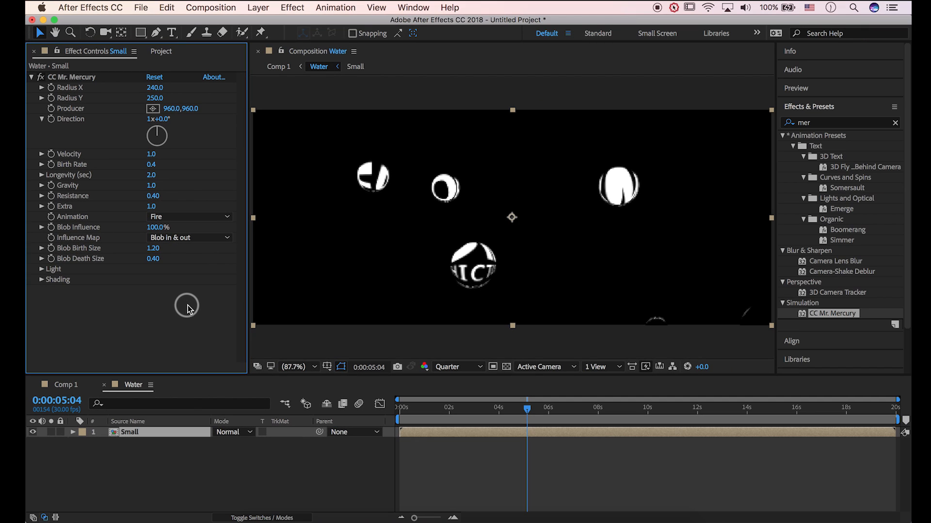
Step: Duplicate the Small layer in the Water composition and rename the upper copy Big
left_click(165, 432)
key("ctrl+d")
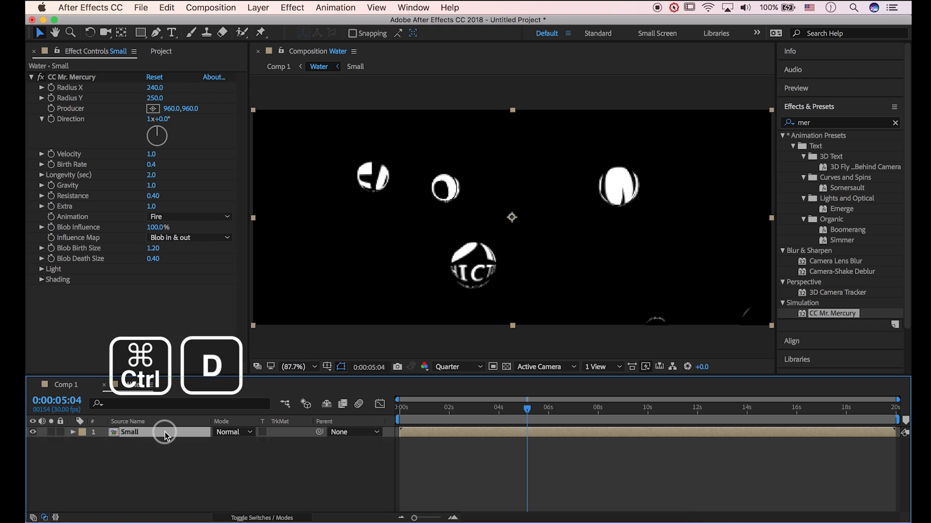
right_click(133, 432)
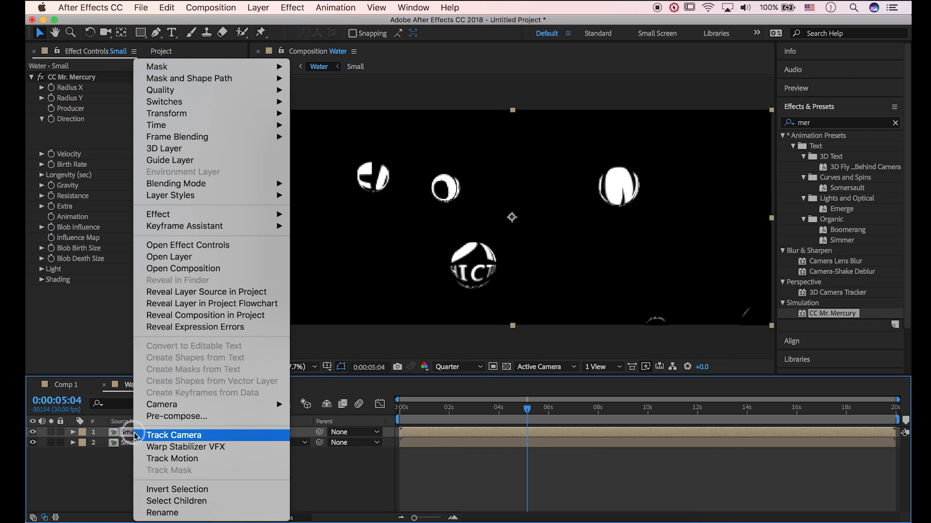
left_click(163, 512)
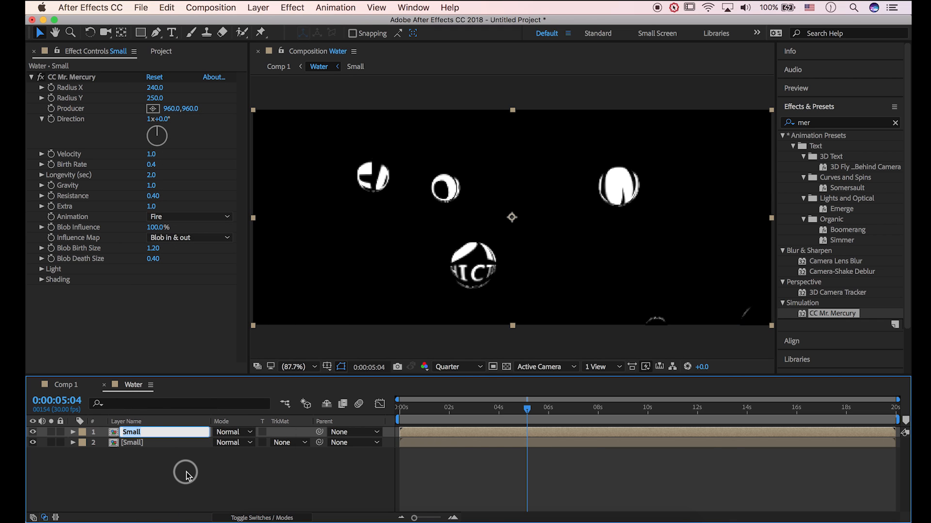
key("Return")
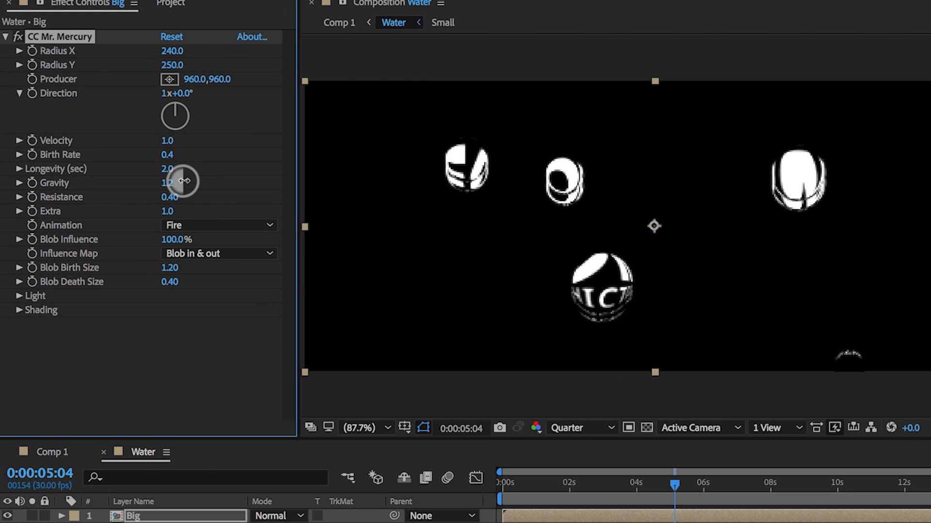
Step: Set CC Mr. Mercury's Gravity to 2 on the Big layer
left_click_drag(162, 185, 205, 182)
left_click(184, 181)
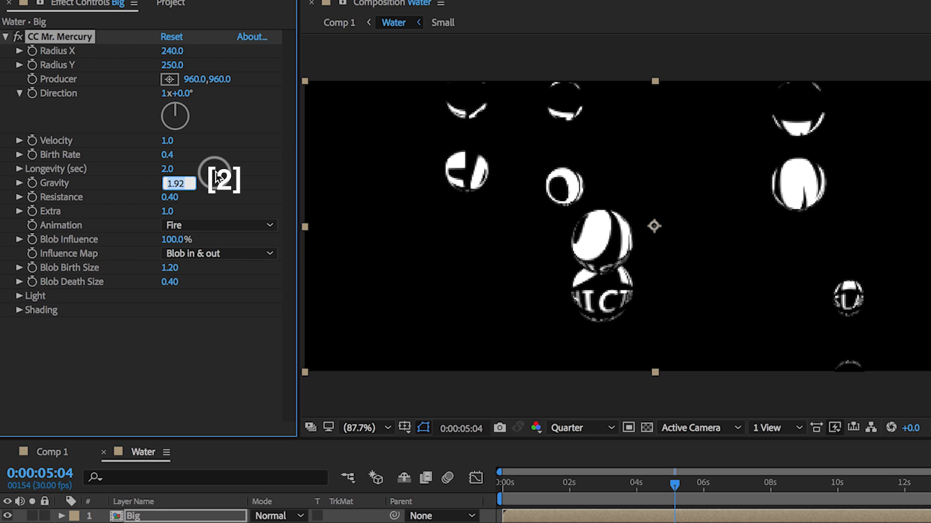
type("2")
key("Return")
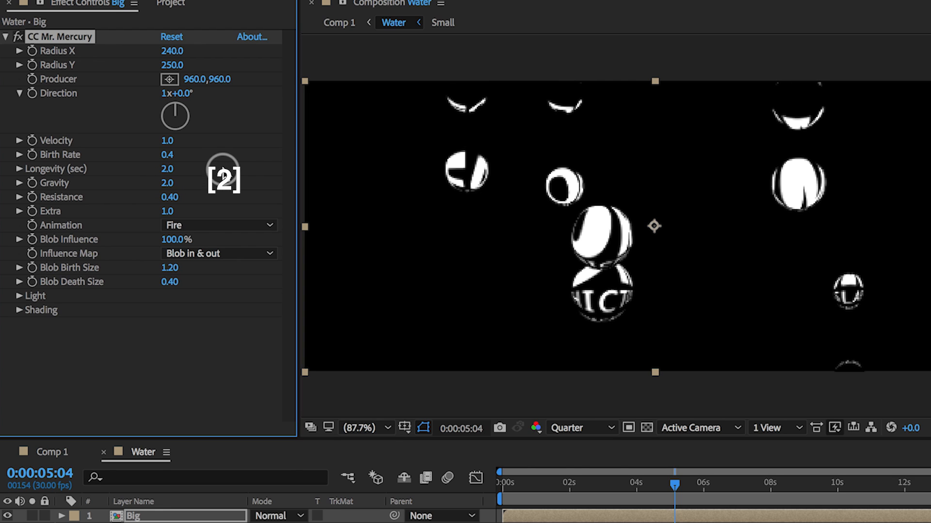
Step: Set the Big layer's Blob Birth Size to 3.5 and Blob Death Size to 0.4
mouse_move(179, 273)
left_mouse_down()
mouse_move(216, 268)
mouse_move(170, 270)
left_mouse_up()
left_click(170, 270)
type("3.")
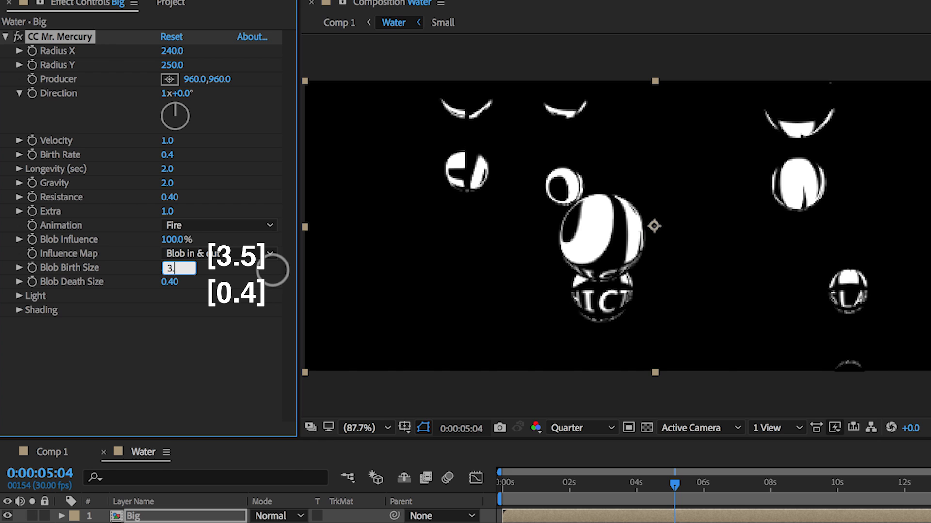
type("5")
key("Return")
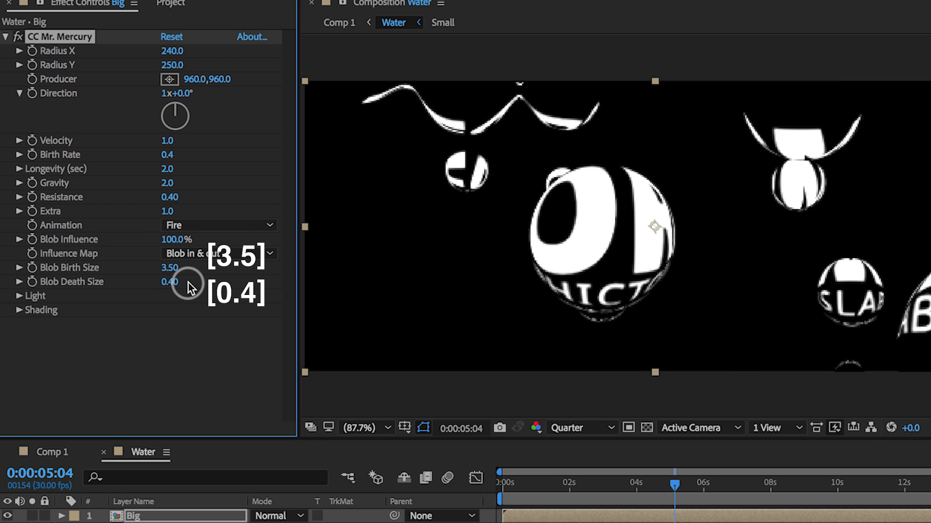
left_click_drag(183, 282, 218, 286)
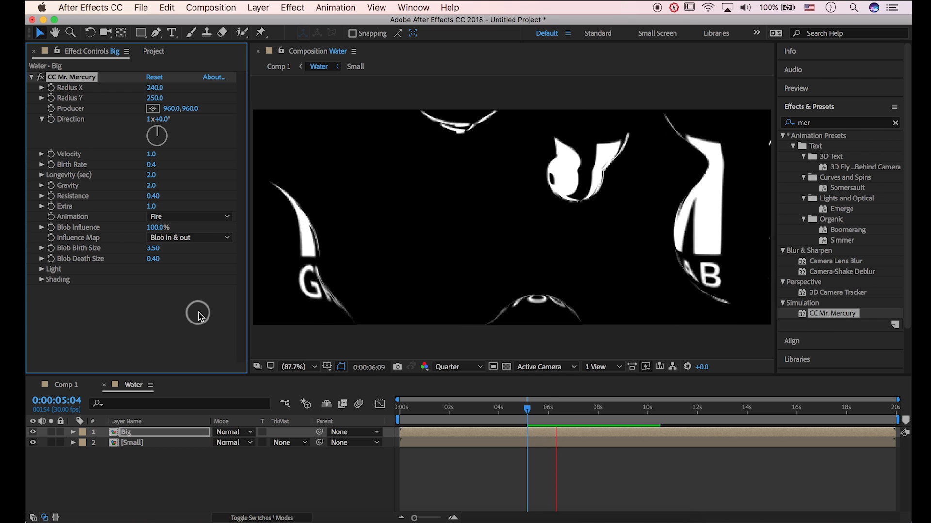
Step: Preview the combined Big and Small droplet animation, replaying from 0:00:06:04 and stopping at 0:00:08:14
key("space")
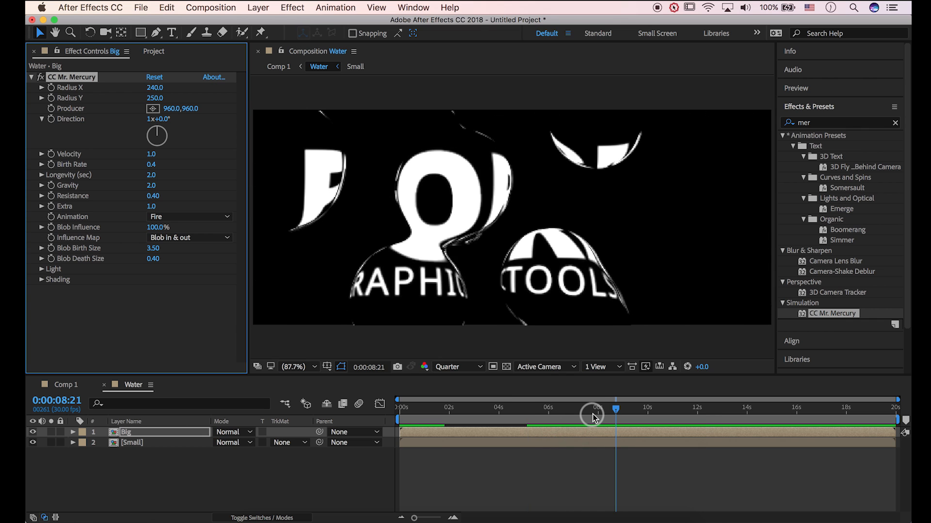
left_click_drag(593, 414, 551, 411)
key("space")
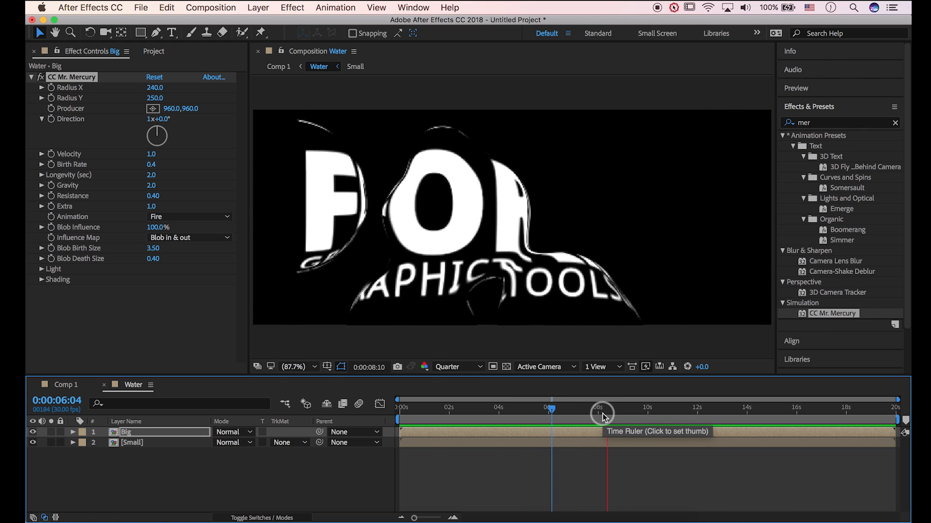
key("space")
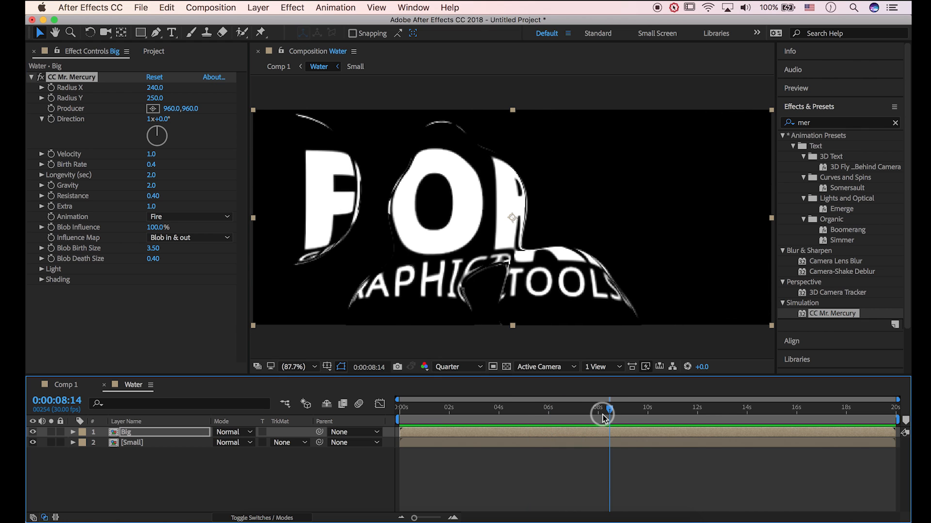
Step: Apply the Turbulent Displace effect to the Big layer and compare the image with the effect off and on
left_click(201, 337)
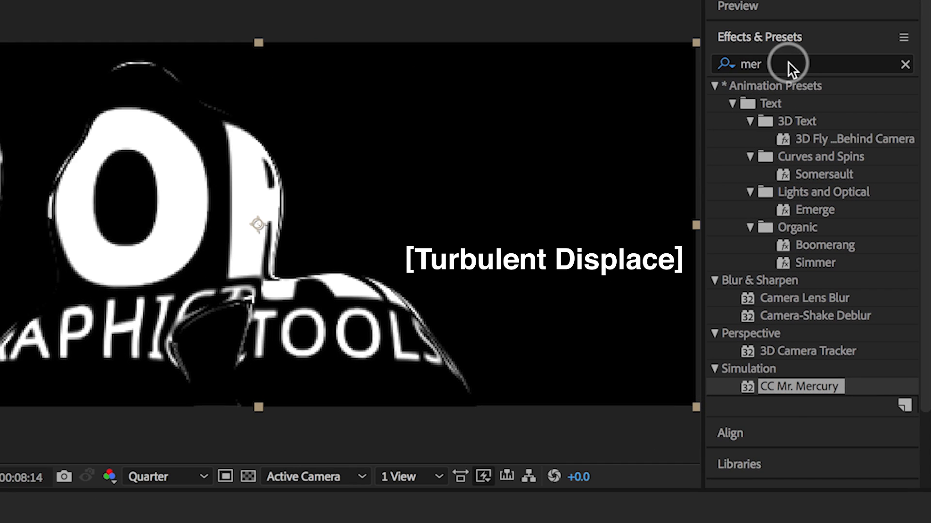
left_click(825, 122)
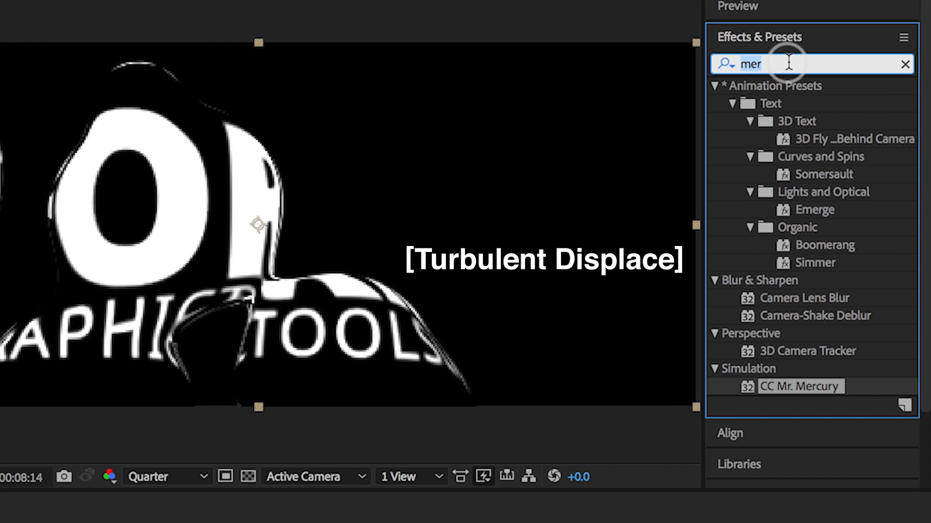
type("tur")
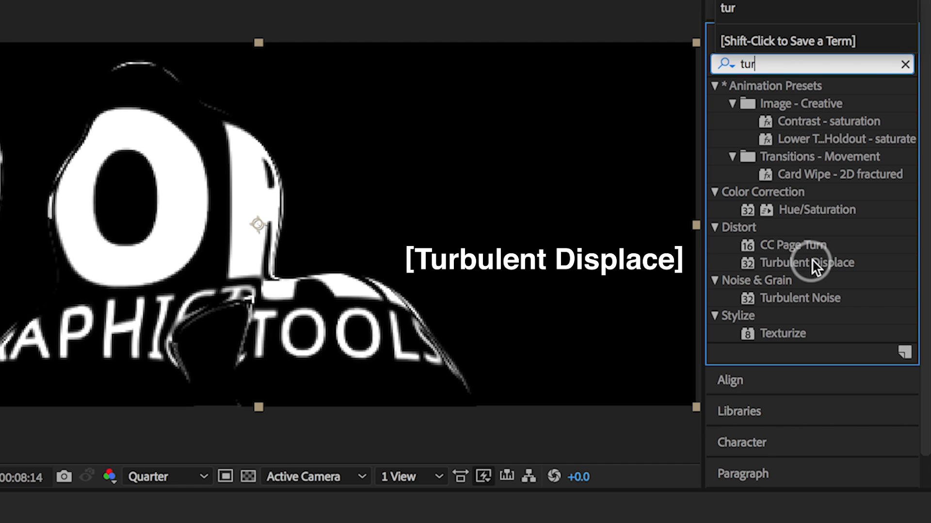
left_click_drag(812, 261, 0, 462)
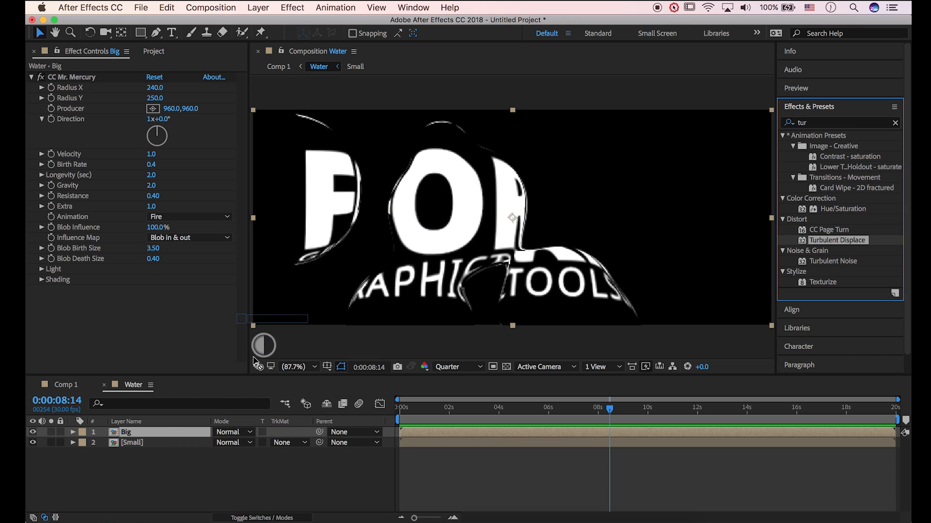
left_click_drag(253, 358, 163, 432)
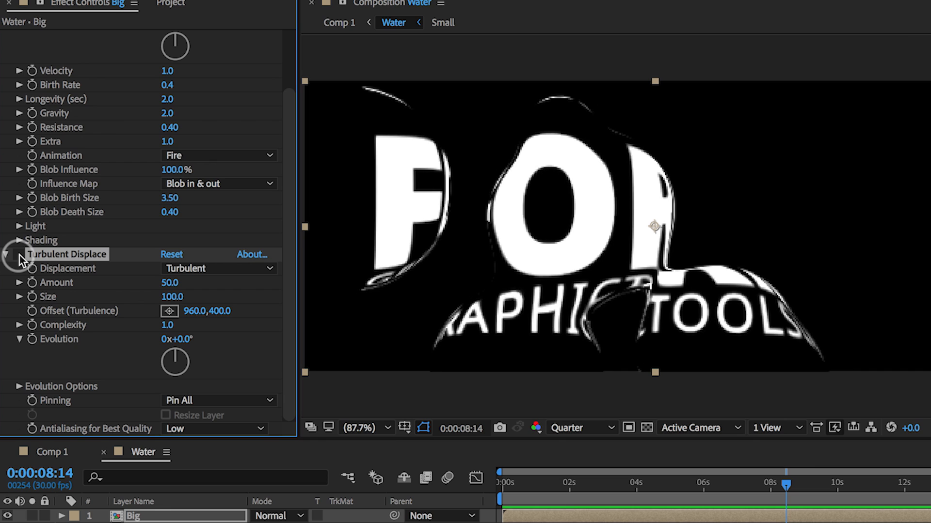
left_click(19, 255)
left_click(20, 255)
left_click(19, 255)
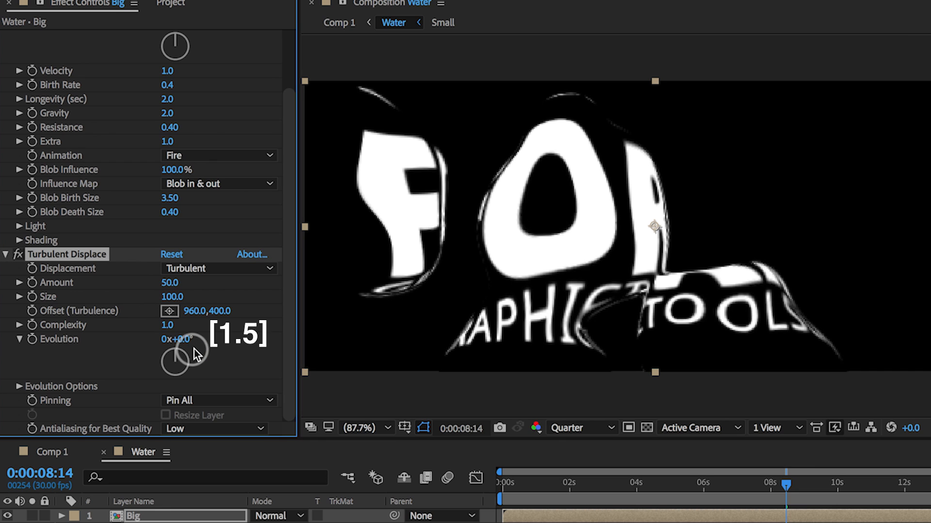
Step: Set Turbulent Displace's Complexity to 1.5 and move the Big layer below the Small layer
left_click(167, 326)
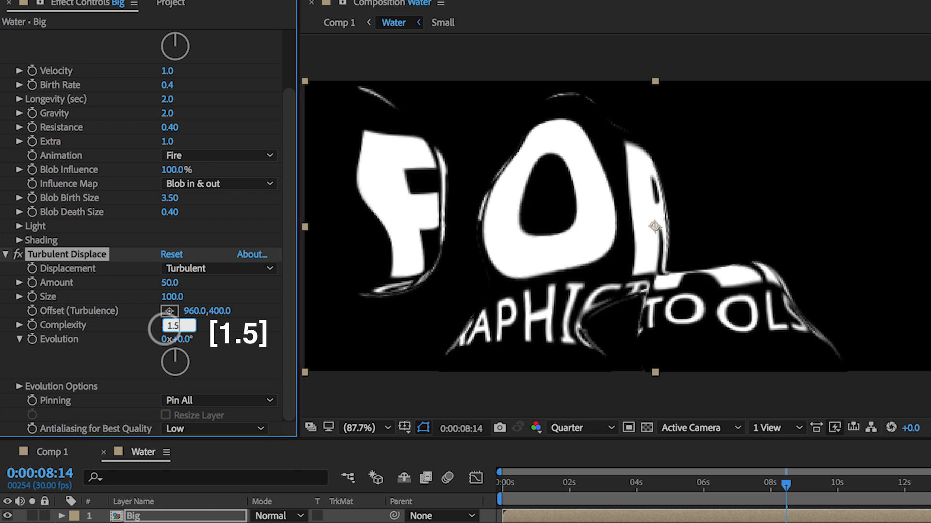
key("Return")
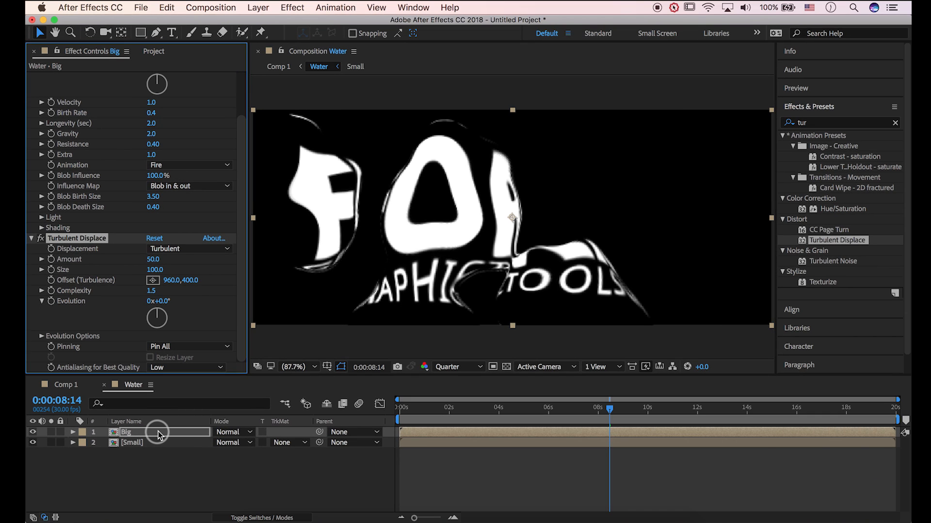
left_click_drag(174, 517, 159, 447)
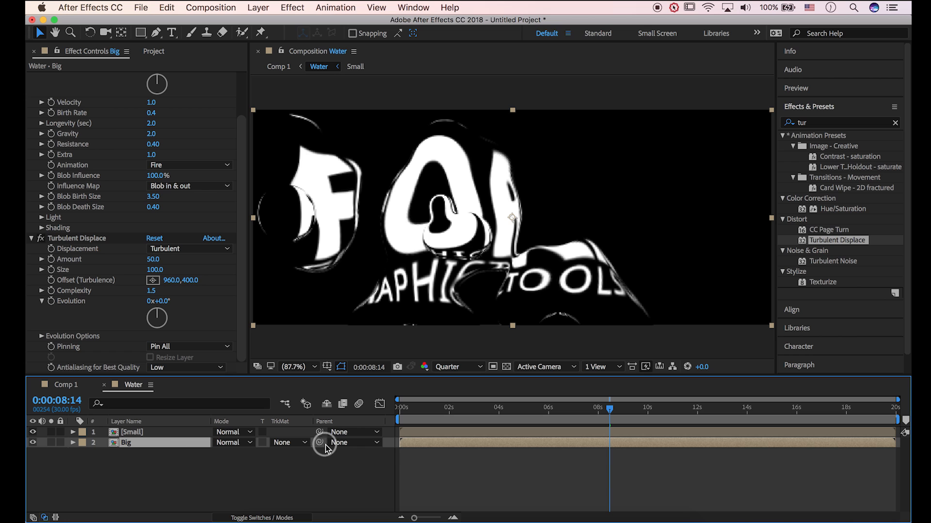
Step: Preview the droplets in the Water composition from 0:00:08:14, and in Comp 1 from 0:00:05:18
key("space")
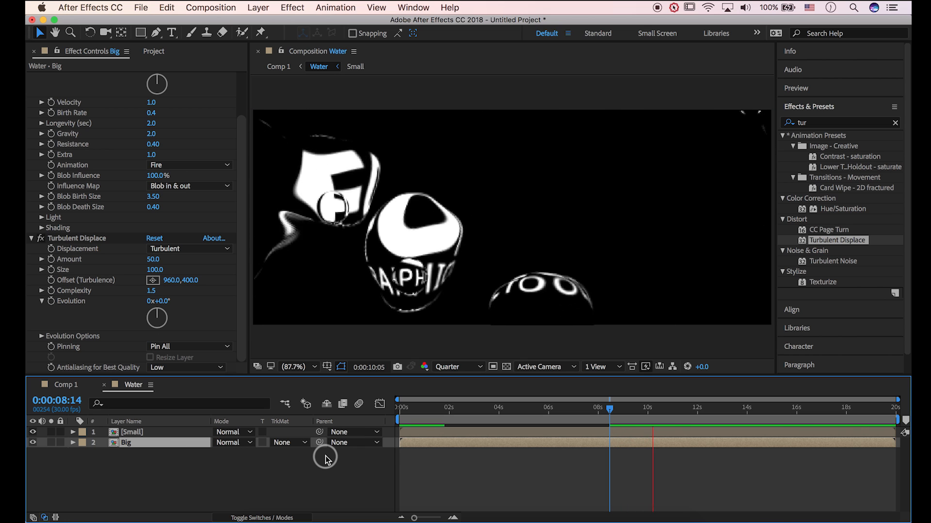
key("space")
left_click_drag(634, 412, 675, 414)
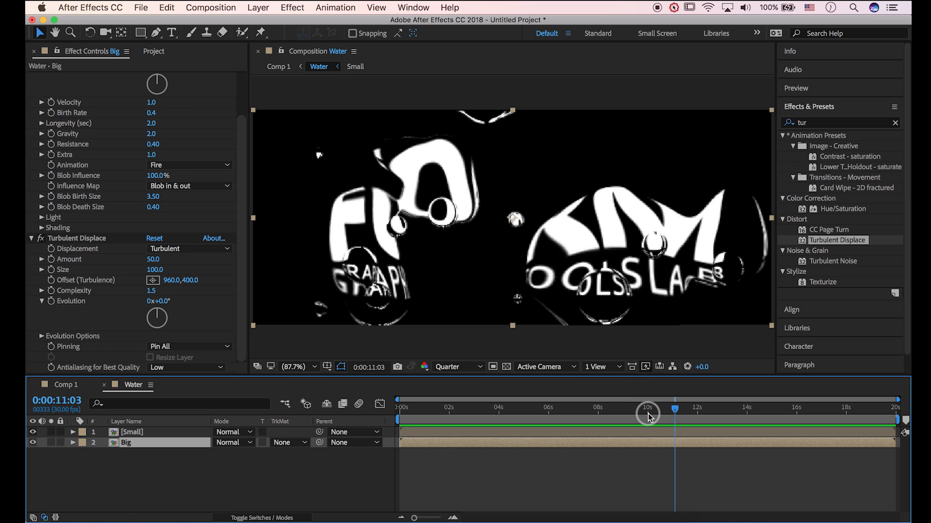
left_click(68, 385)
left_click(539, 408)
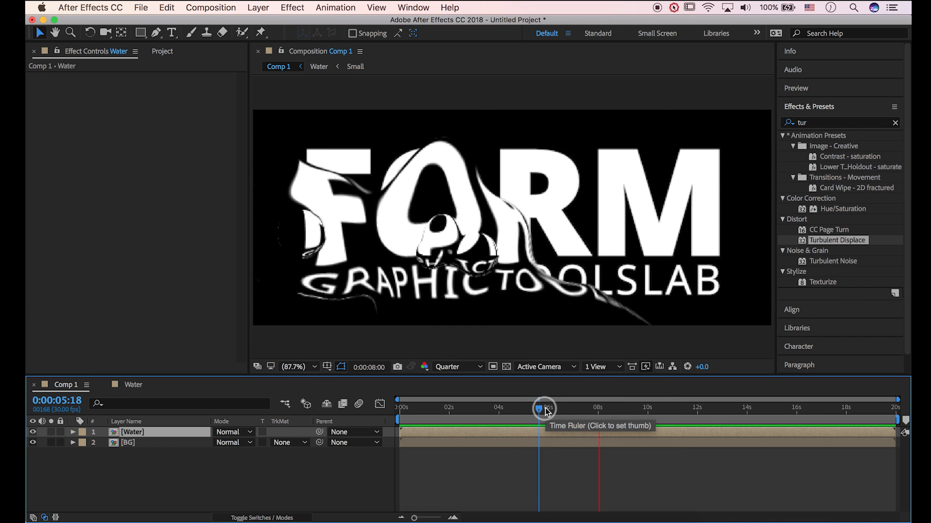
key("space")
Step: Apply the CC Glass effect to the BG layer in Comp 1
left_click(171, 443)
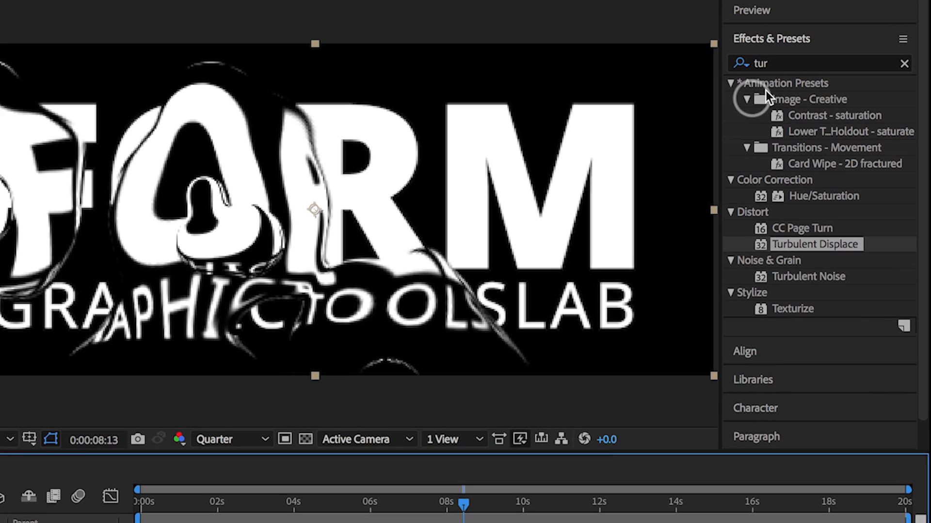
left_click(821, 124)
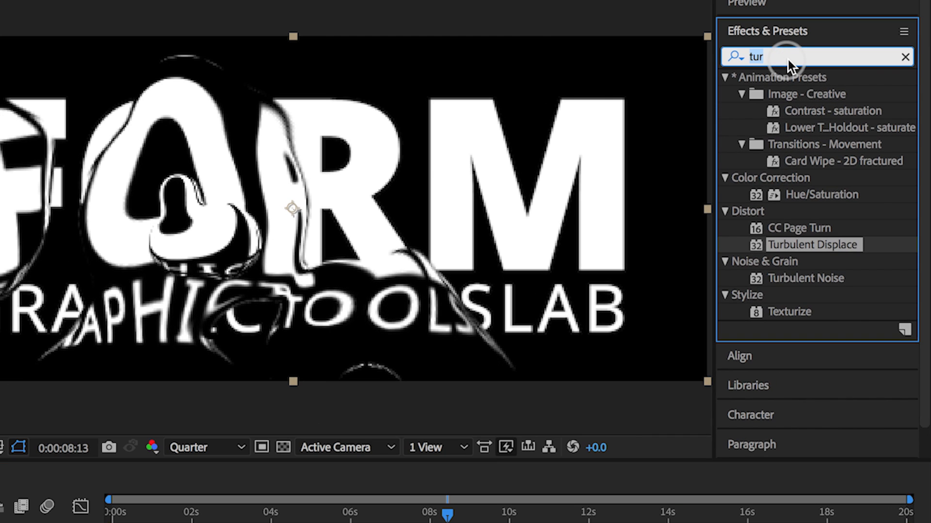
type("glass")
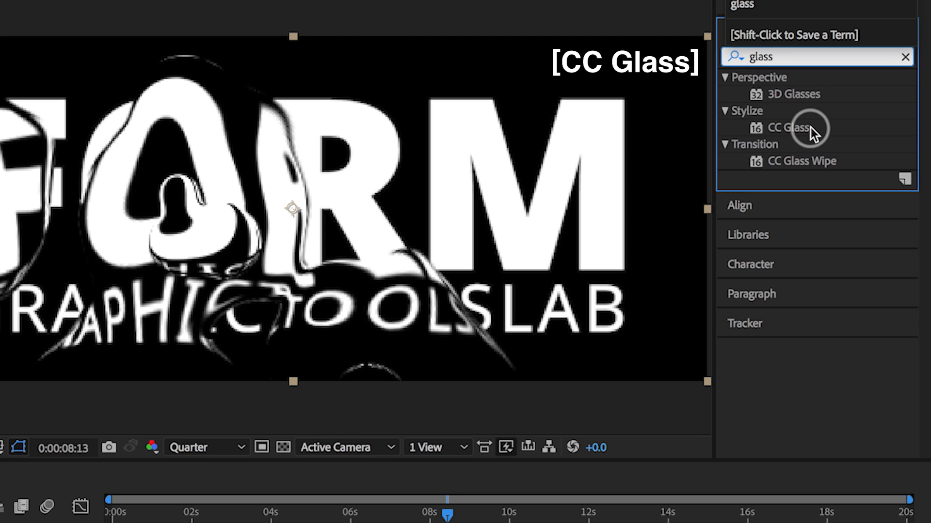
left_click(810, 128)
left_click_drag(804, 129, 153, 445)
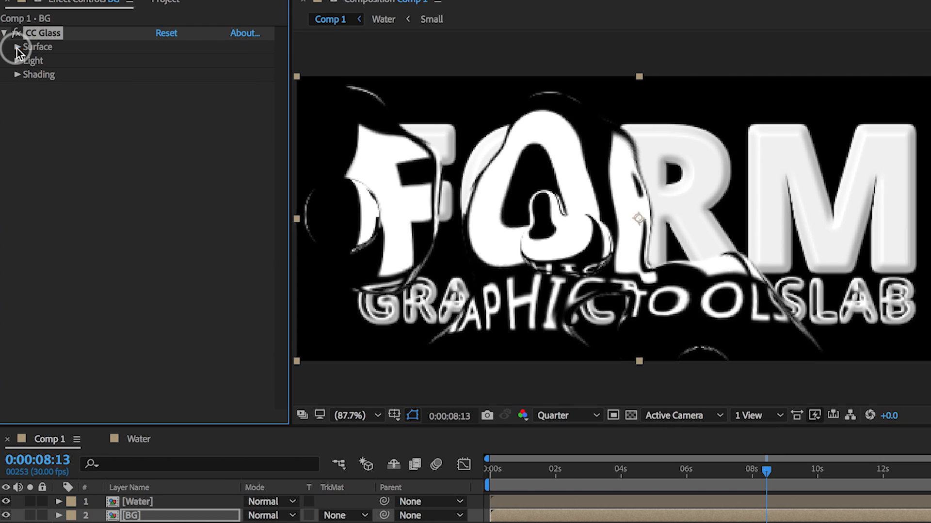
Step: Set CC Glass's Bump Map to the Water layer and its Displacement to 500
left_click(42, 87)
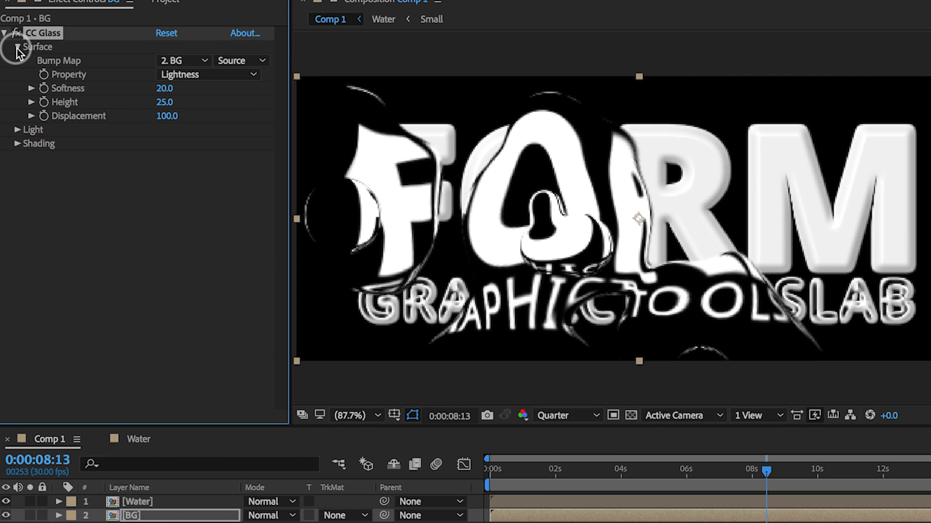
left_click(200, 75)
left_click(193, 62)
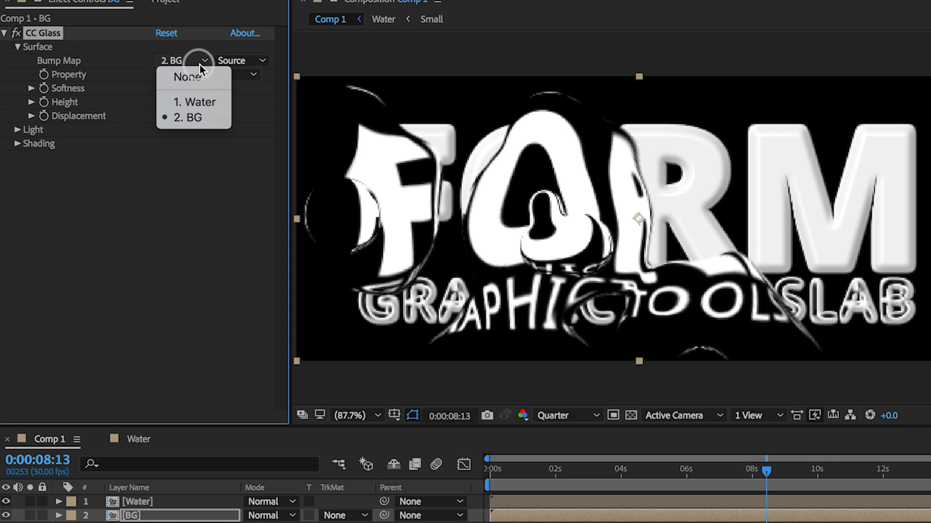
left_click(204, 101)
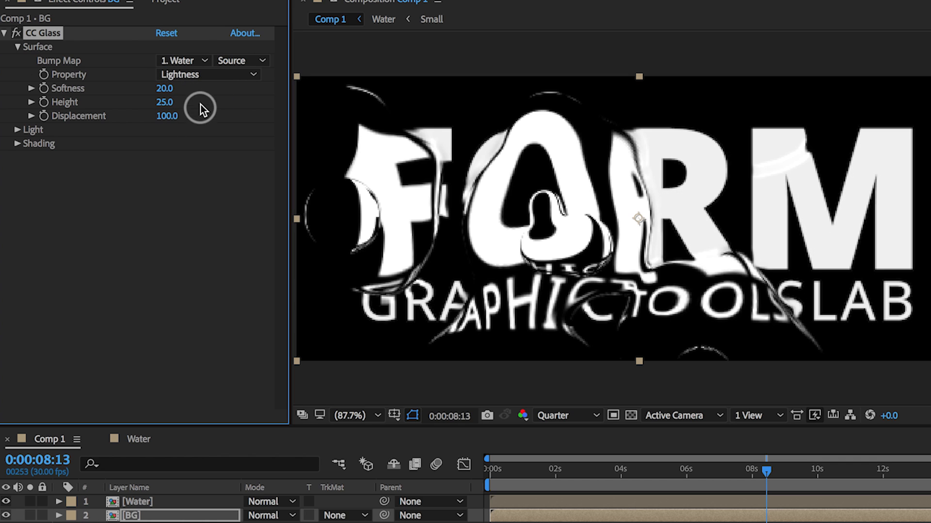
left_click_drag(177, 118, 326, 118)
left_click(164, 116)
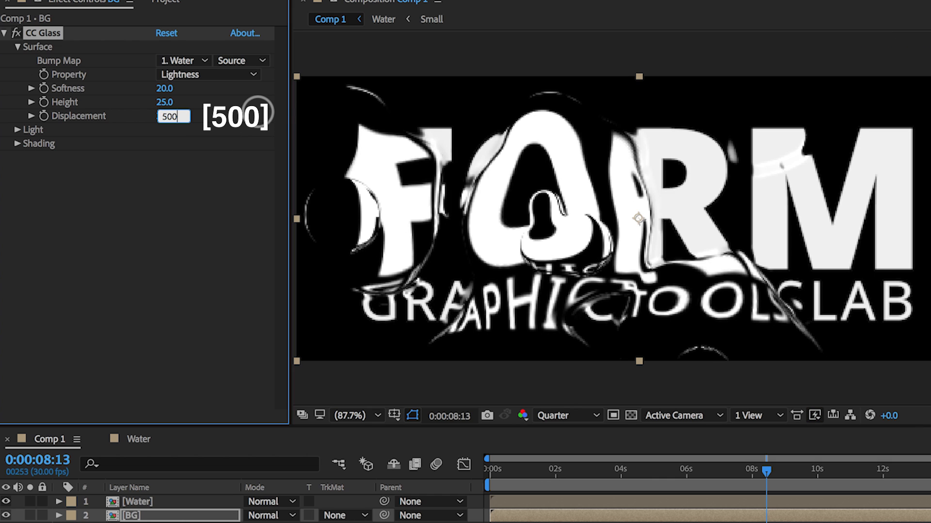
key("Return")
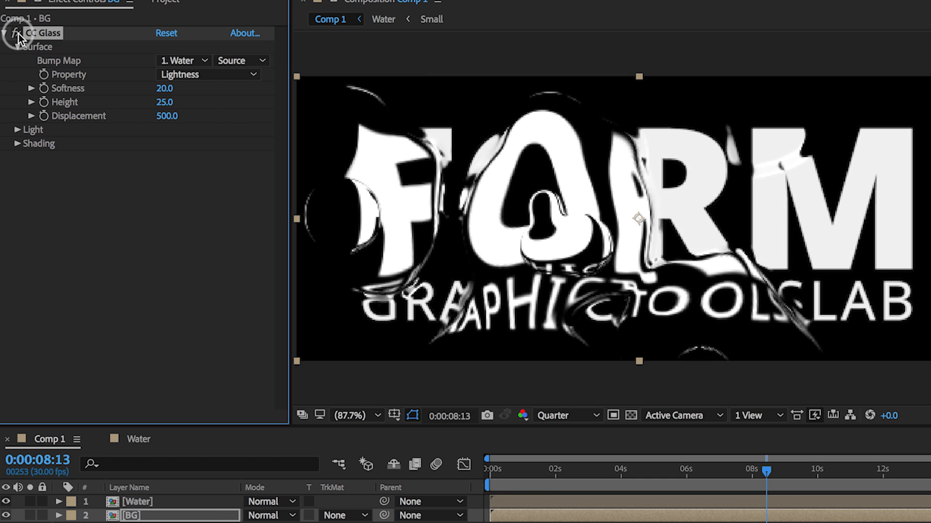
Step: Preview Comp 1 with the glass effect, replaying from 0:00:11:21 and stopping at 0:00:15:17
left_click(777, 474)
key("space")
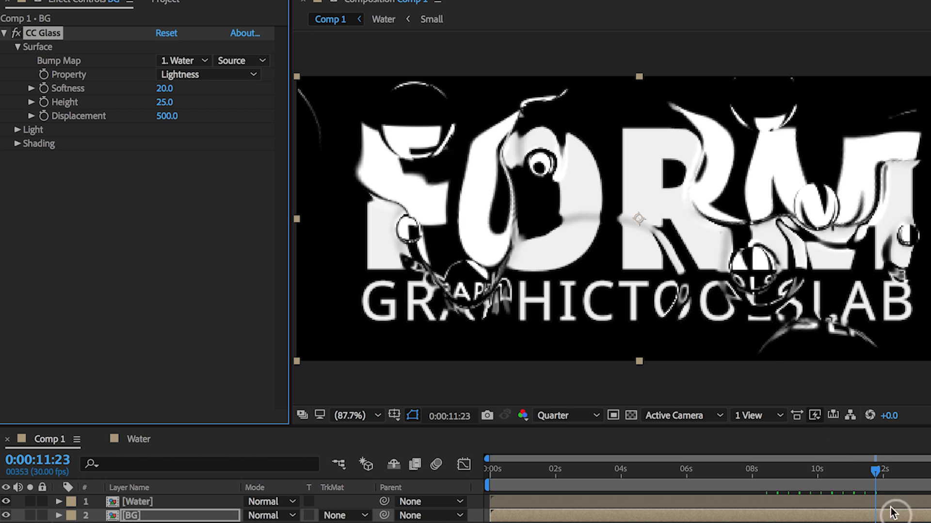
left_click(874, 469)
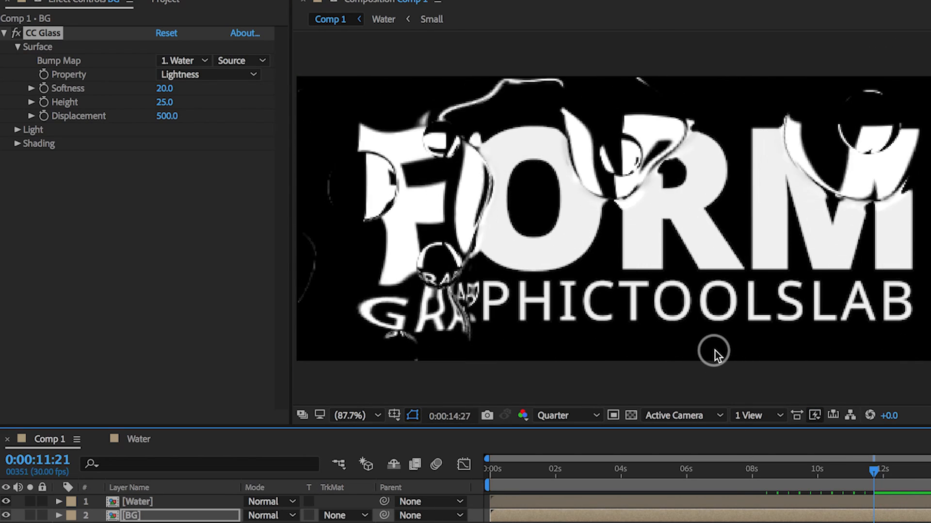
key("space")
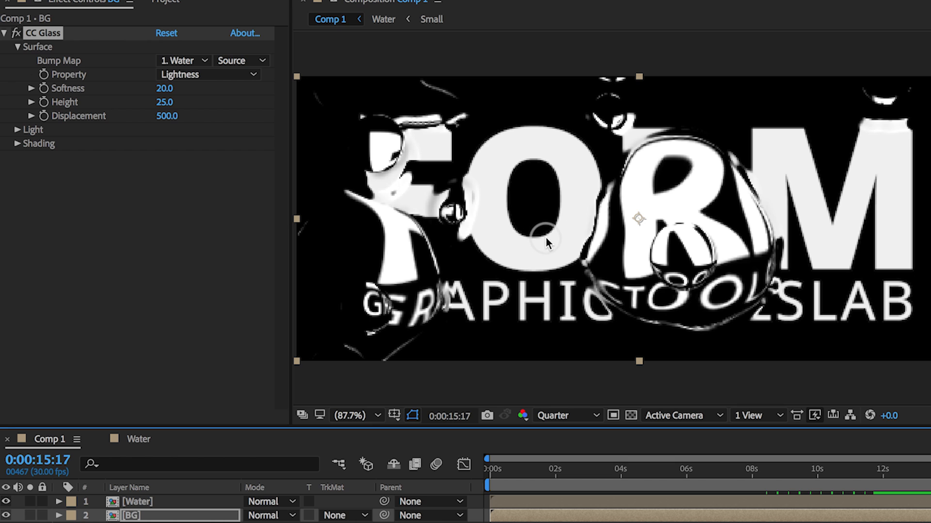
Step: Set CC Glass's surface Property to Alpha and compare the image with the effect off and on
left_click(222, 77)
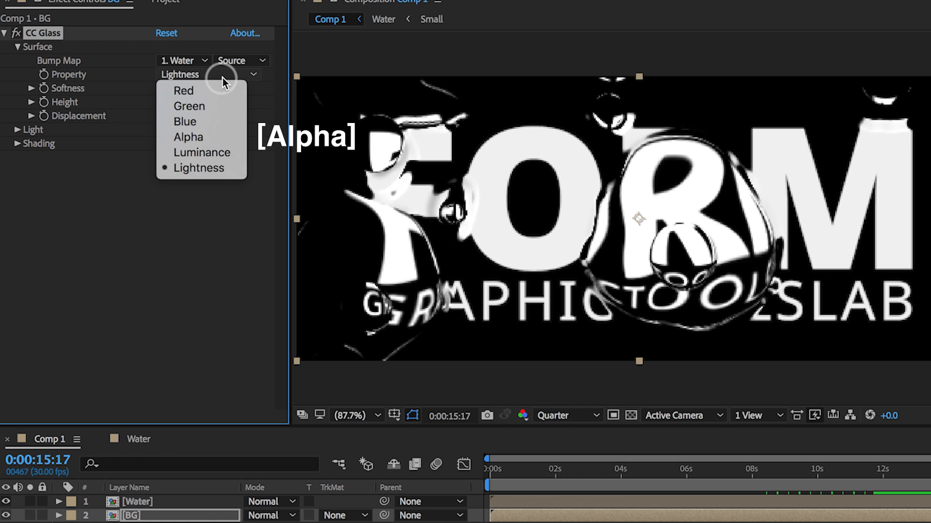
left_click(215, 137)
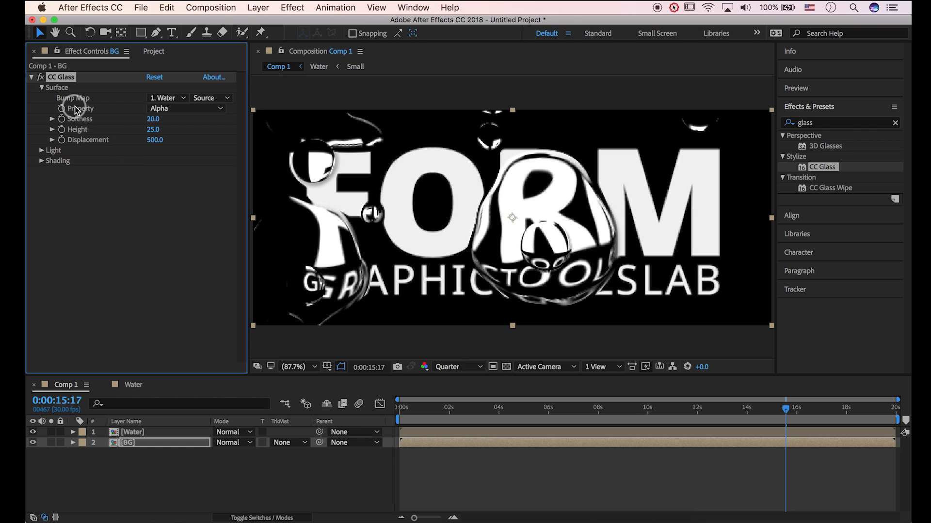
left_click(42, 77)
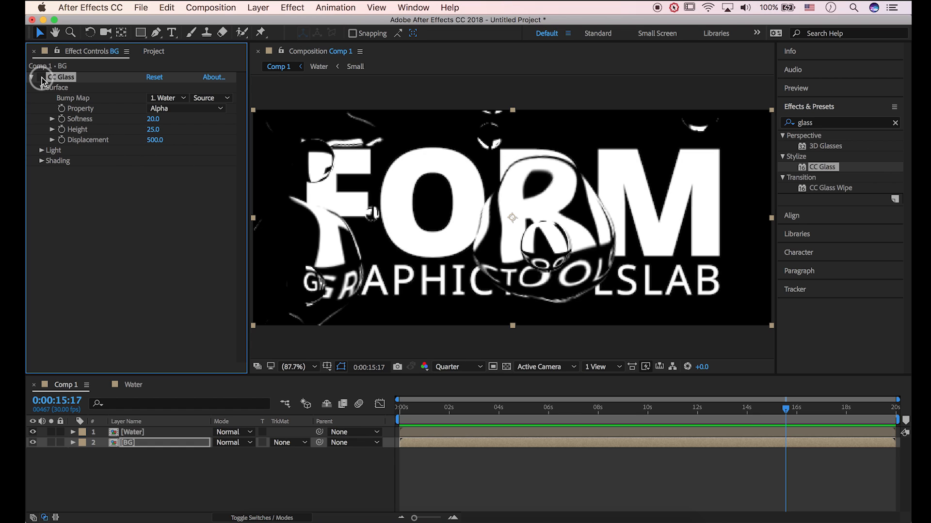
left_click(41, 78)
left_click(41, 78)
left_click(41, 78)
left_click(140, 286)
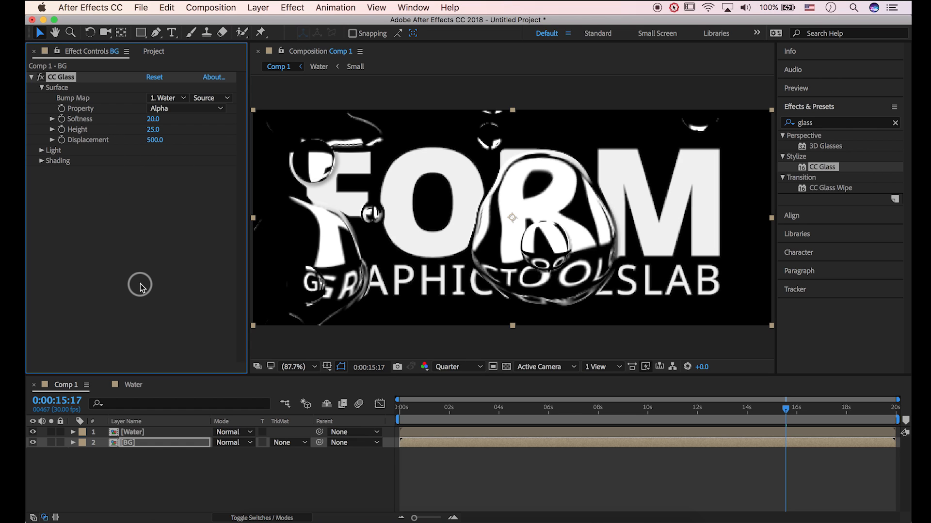
Step: Add a new adjustment layer above the Water layer in Comp 1
left_click(164, 432)
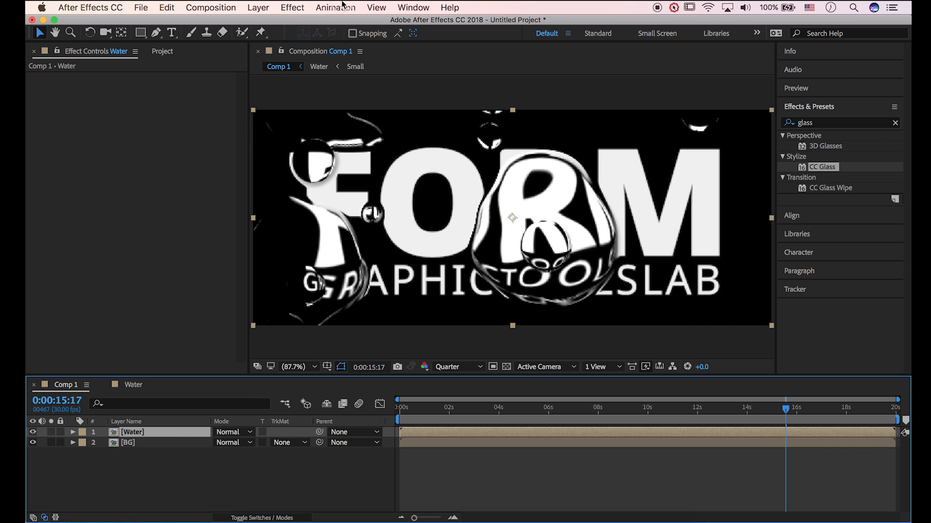
left_click(258, 7)
mouse_move(263, 22)
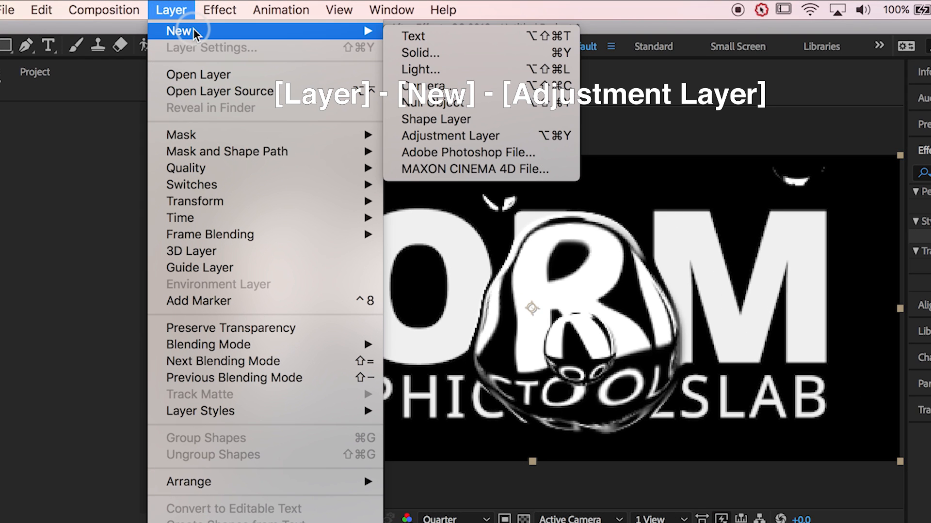
left_click(482, 135)
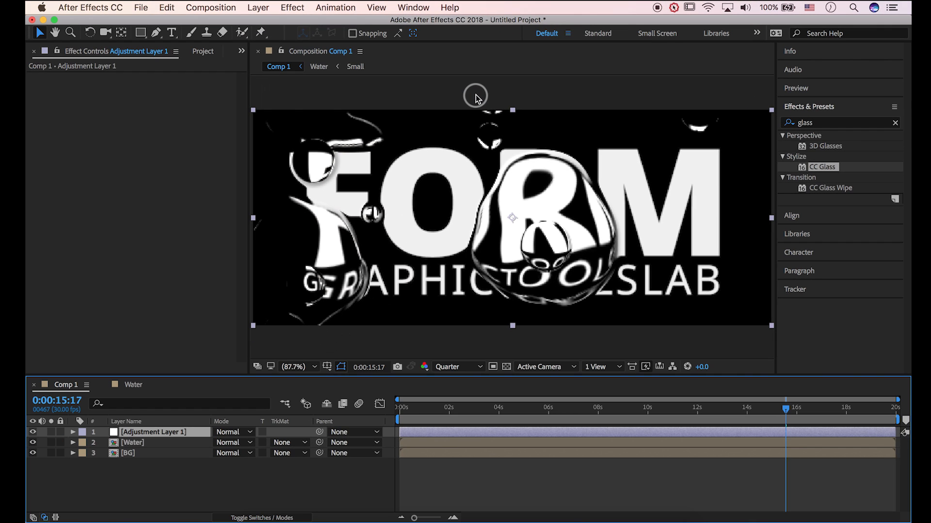
Step: Apply the Exposure color correction effect to the adjustment layer
left_click(830, 124)
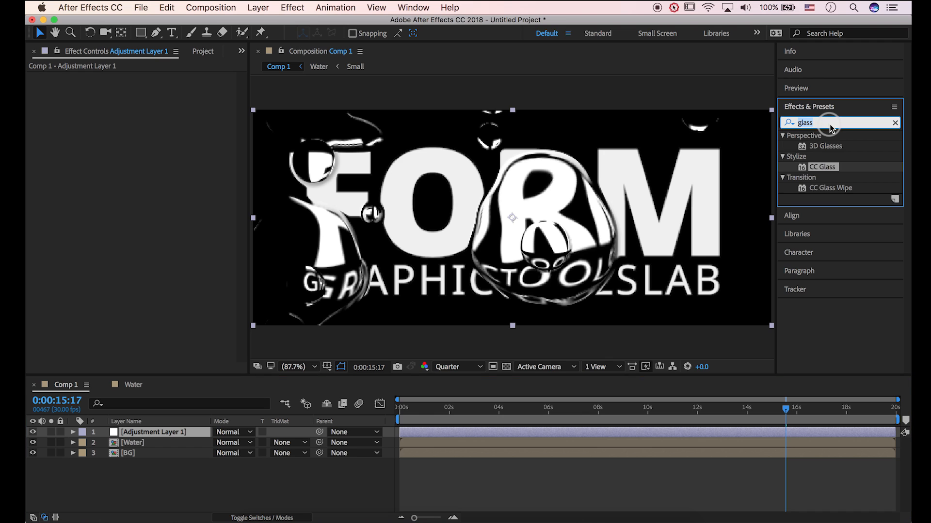
type("expo")
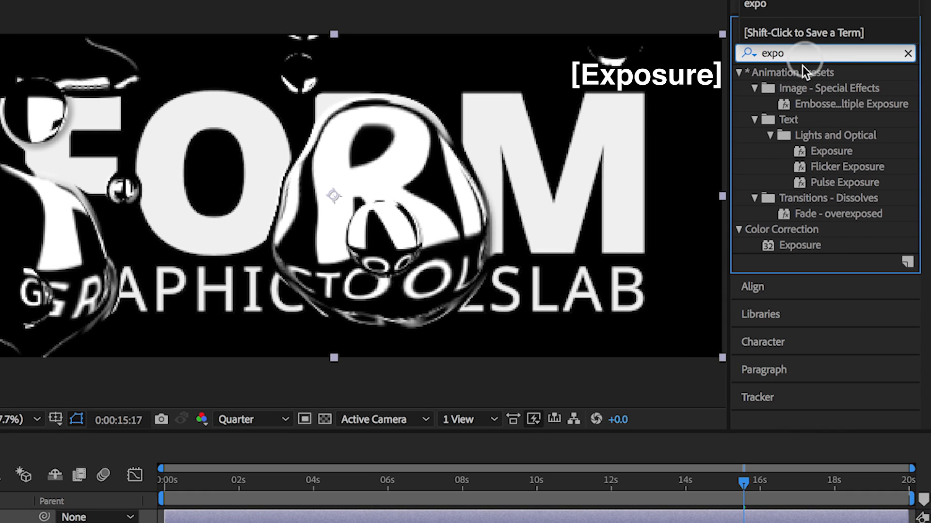
left_click_drag(814, 246, 70, 401)
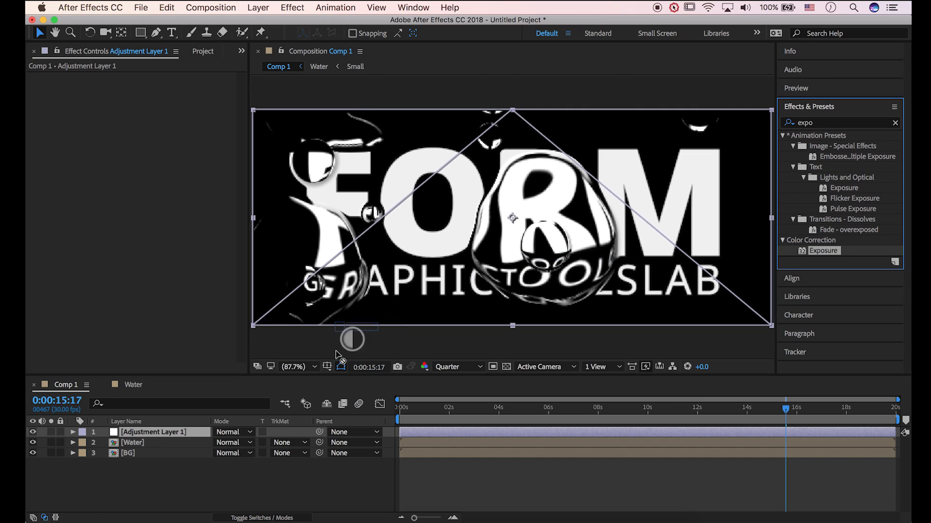
left_click_drag(338, 356, 174, 436)
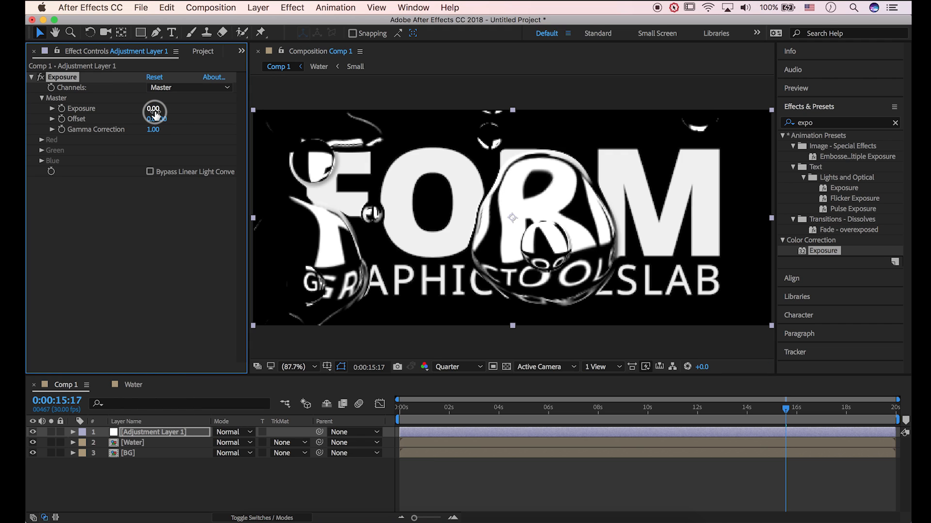
Step: Set the adjustment layer's master Exposure to 2 and compare the image with the effect off and on
left_click(154, 112)
type("2")
key("Return")
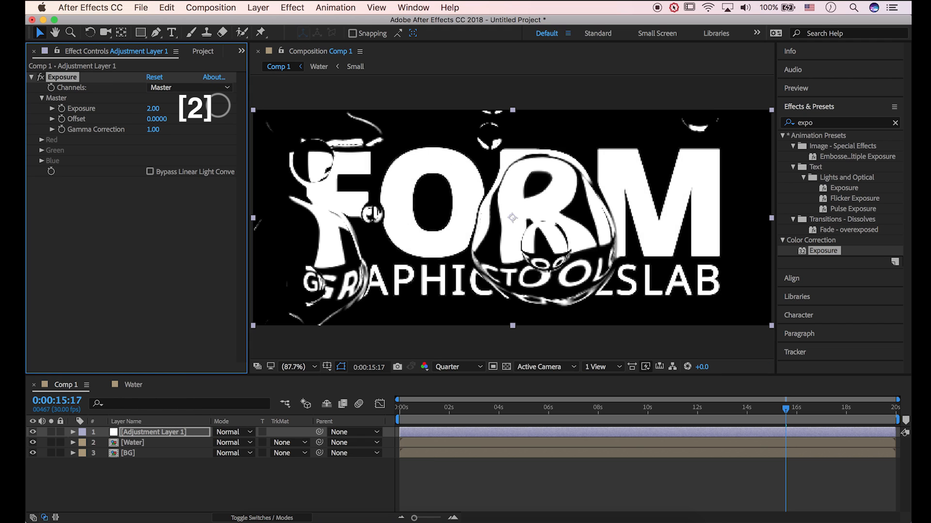
left_click(41, 77)
left_click(41, 77)
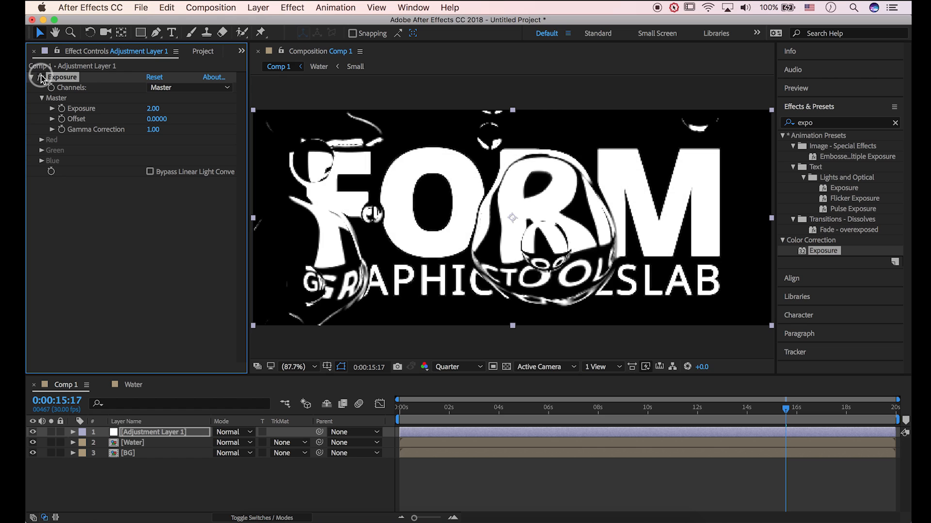
left_click(41, 77)
left_click(41, 78)
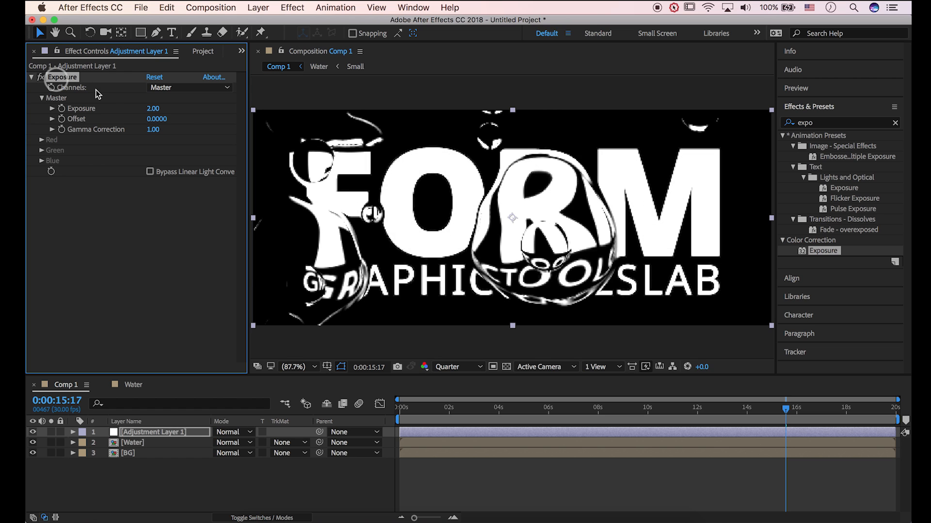
Step: Set the composition's preview resolution to Full and step back through Comp 1 in ten-frame jumps to inspect the droplets
left_click(474, 370)
left_click(473, 397)
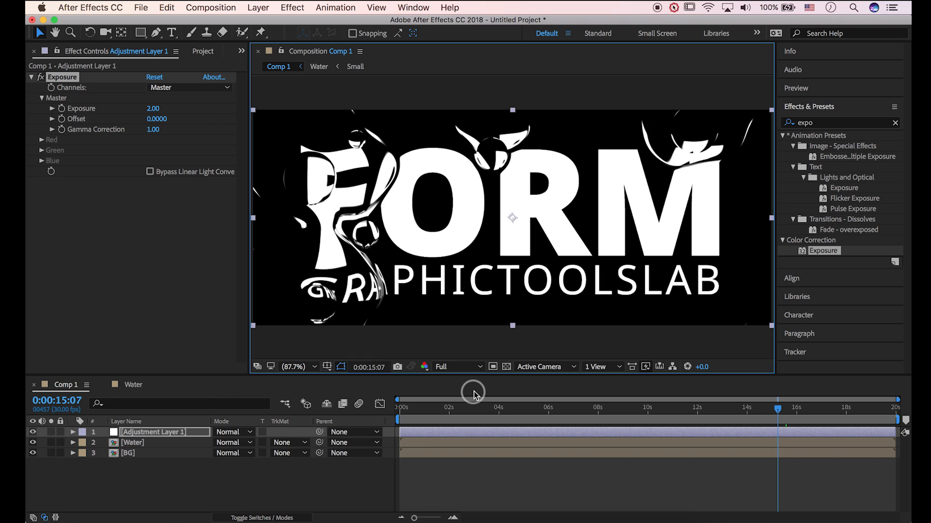
key("shift+Page_Up")
key("shift+Page_Up")
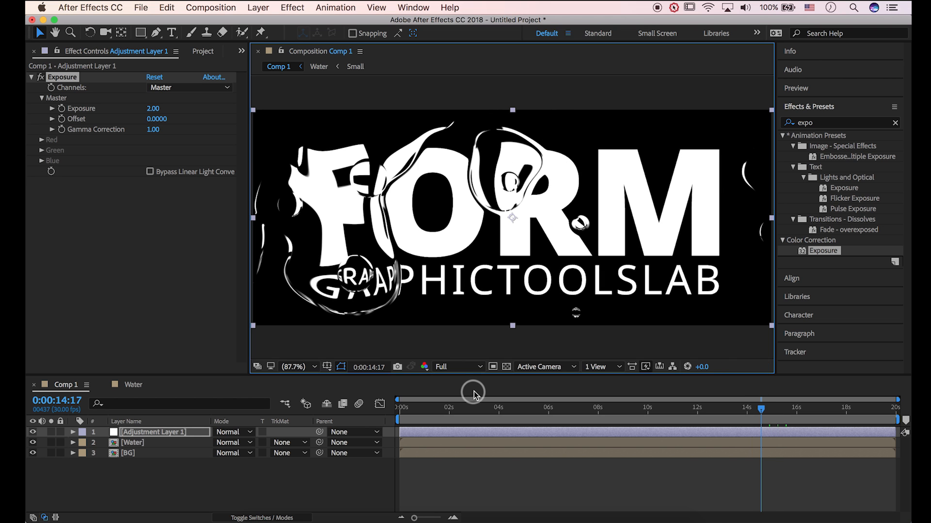
key("shift+Page_Up")
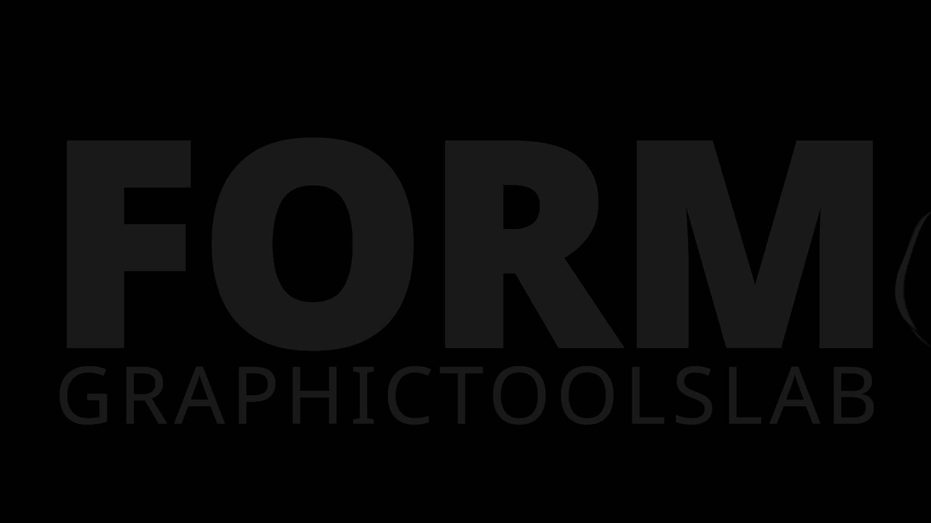